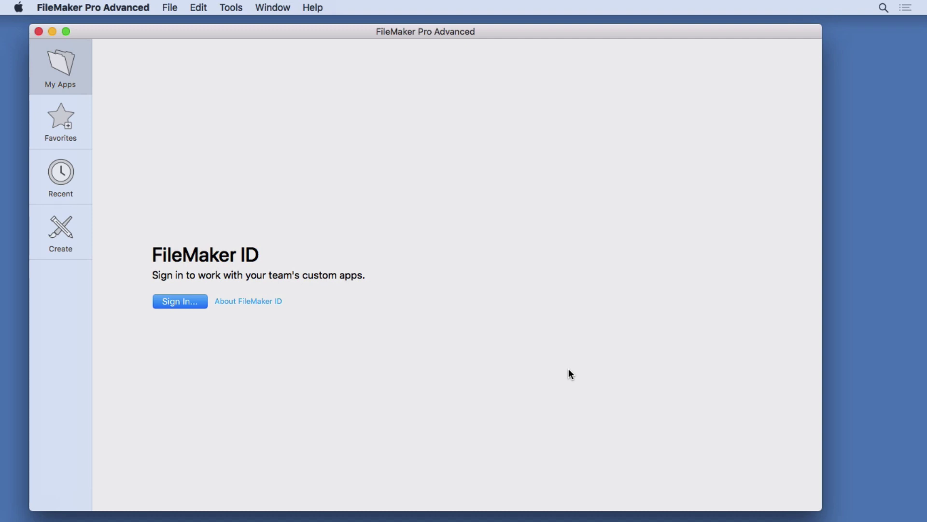
Step: Create a new app from the Contacts starter and save it as Contacts.fmp12 on the Desktop
left_click(67, 235)
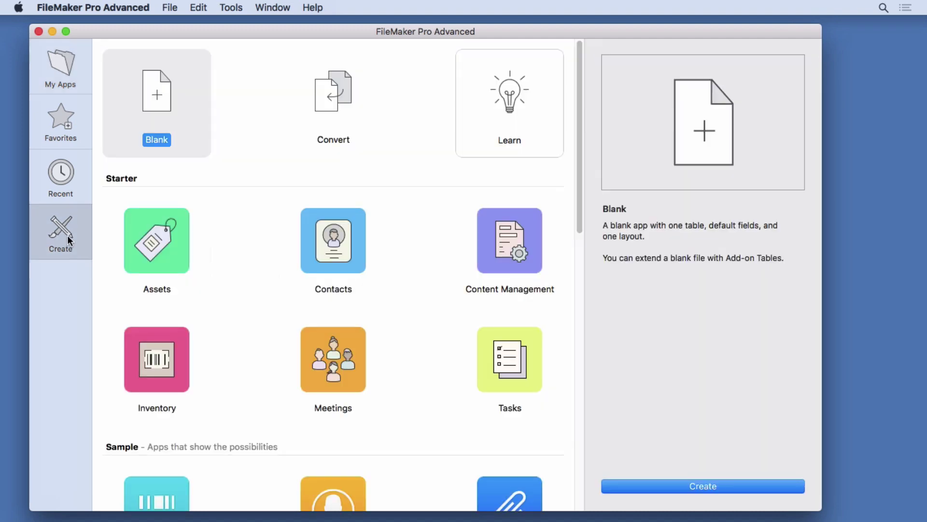
left_click(332, 257)
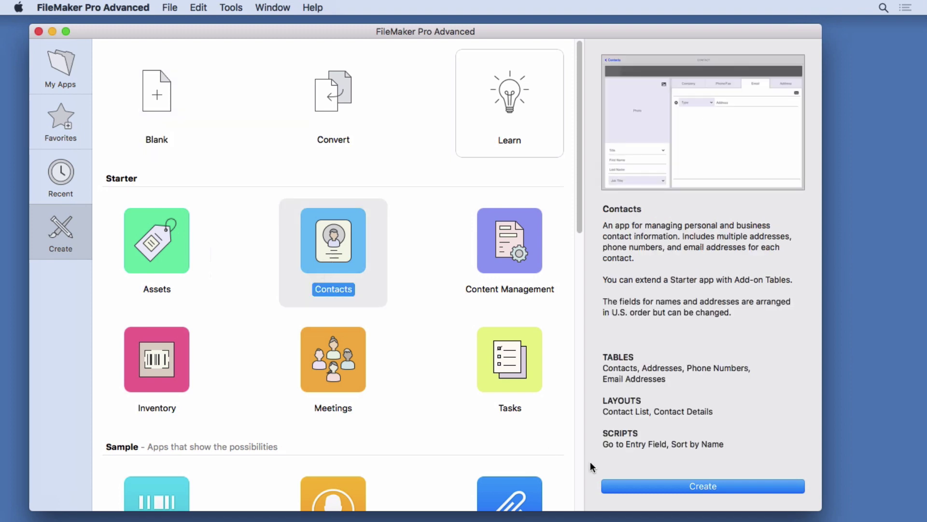
left_click(624, 483)
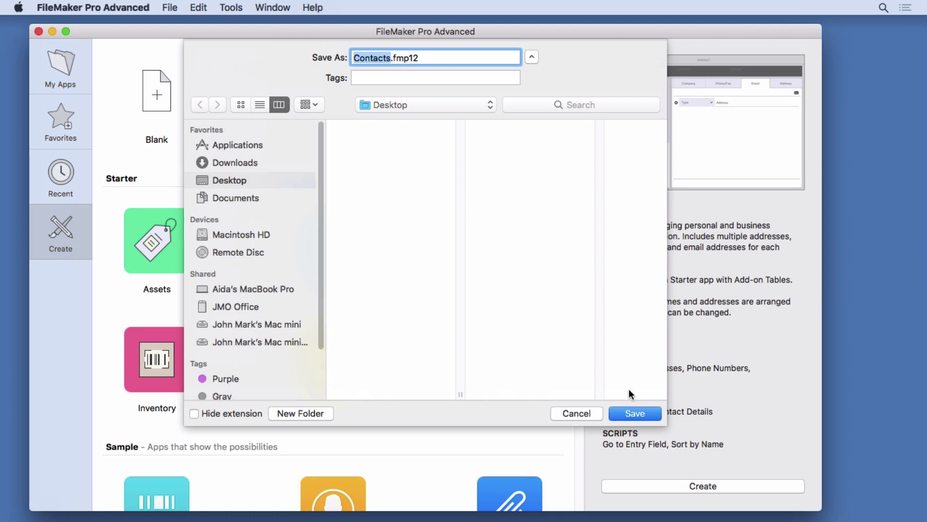
key("Return")
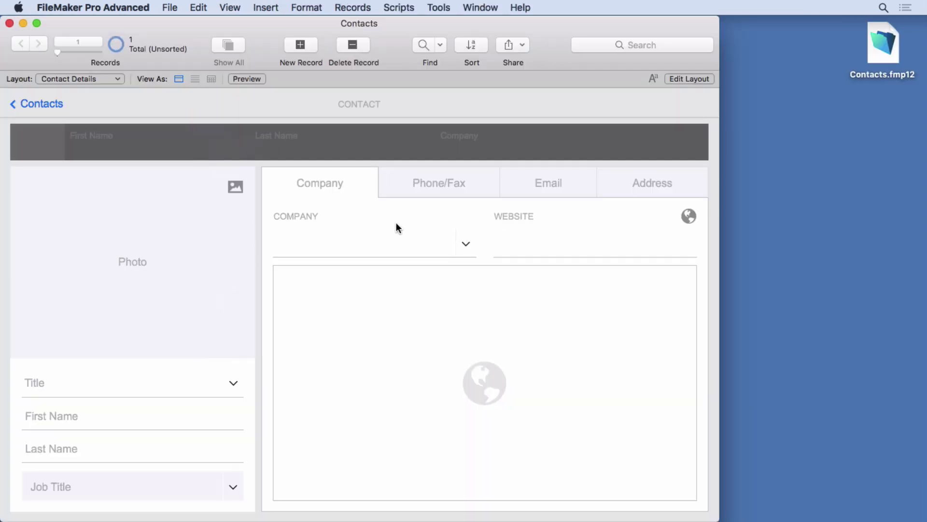
Step: Start defining a calculation field named Test in the Contacts table, up to specifying its formula
left_click(170, 7)
mouse_move(224, 139)
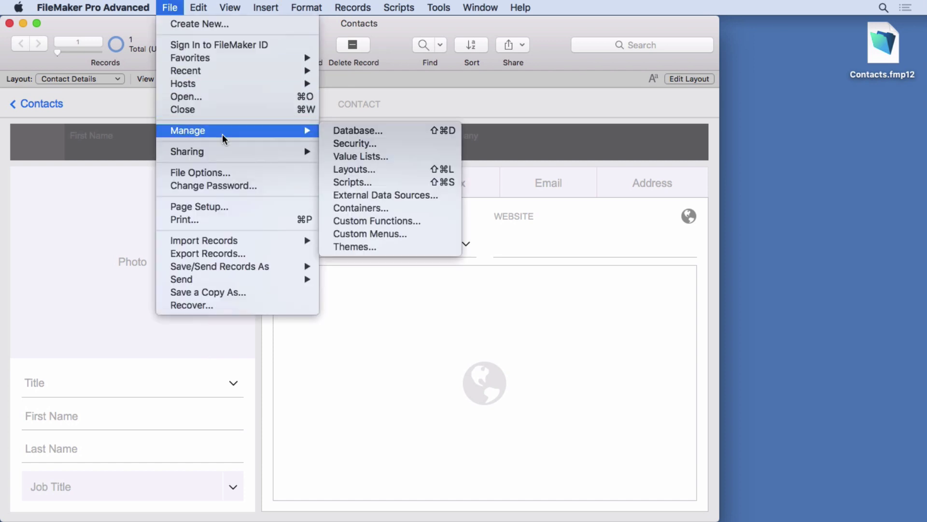
left_click(352, 135)
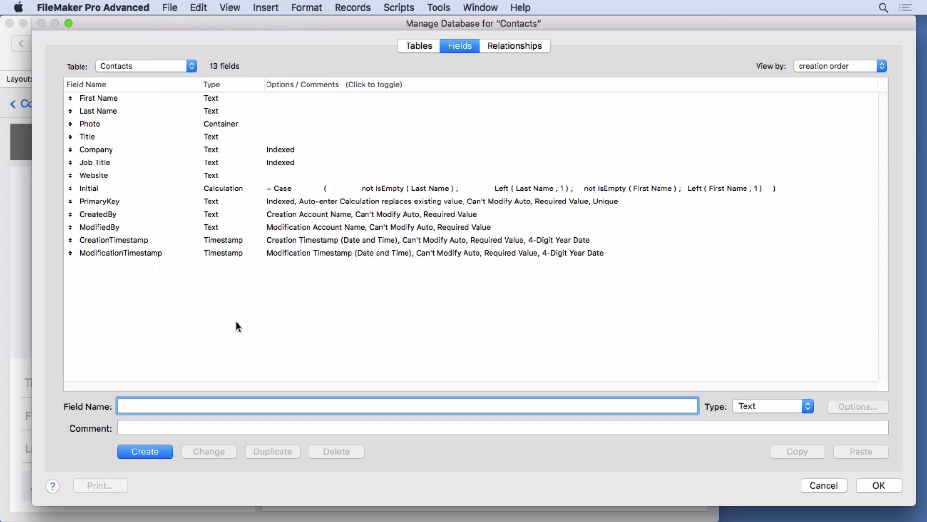
type("Test")
left_click(740, 407)
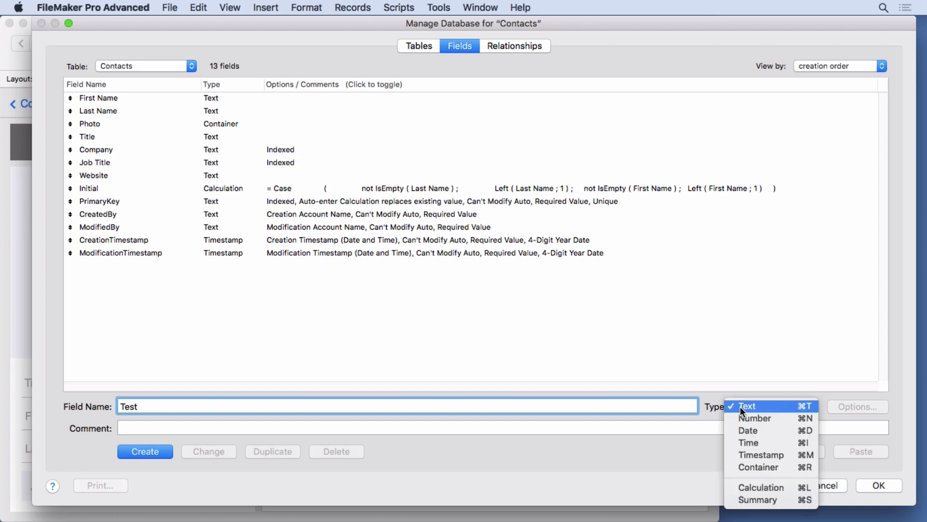
left_click(749, 487)
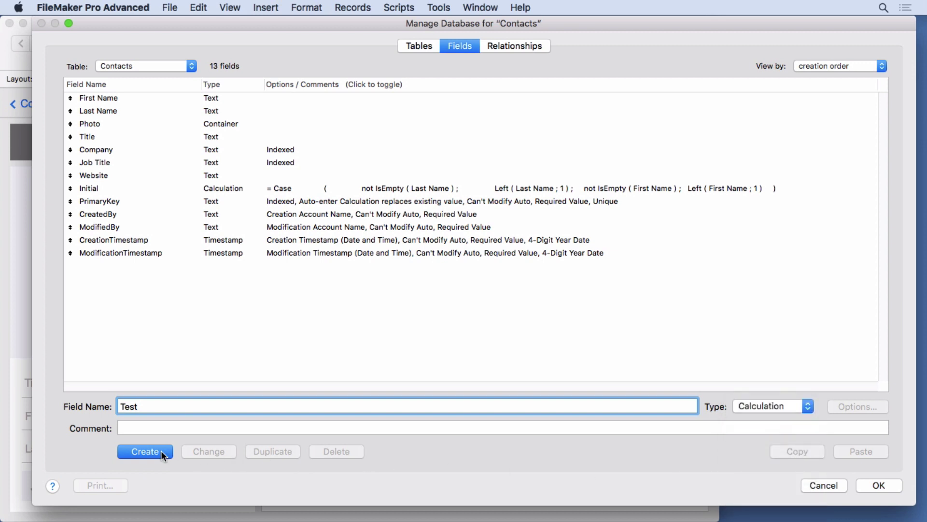
left_click(145, 451)
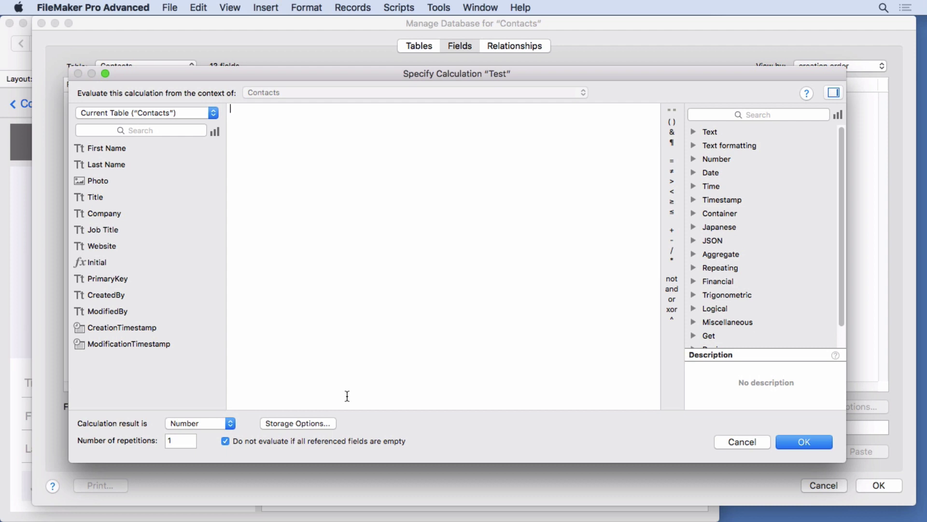
Step: Examine the table choices for the field list and the functions in the Text category
left_click(126, 113)
left_click(147, 113)
left_click(693, 132)
left_click(694, 131)
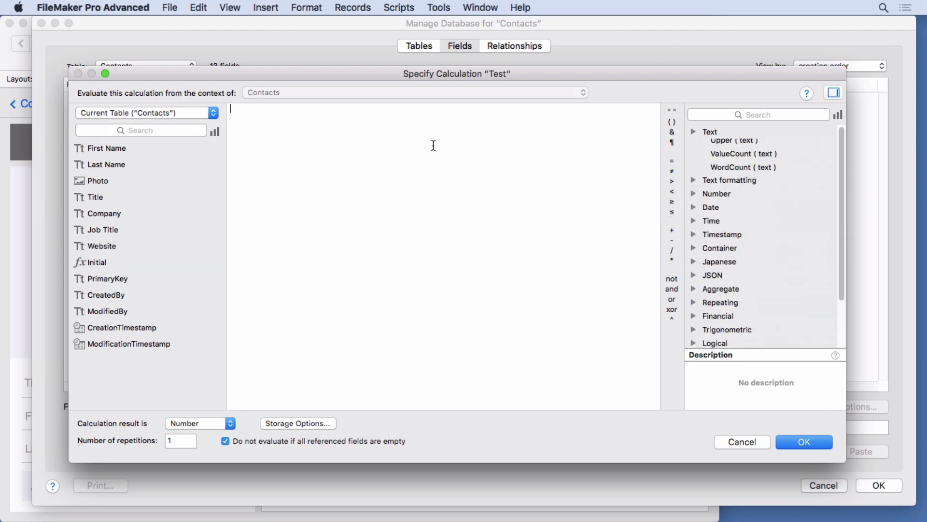
Step: Insert the Left function into the Test formula and check the result types, keeping Number selected
type("Left")
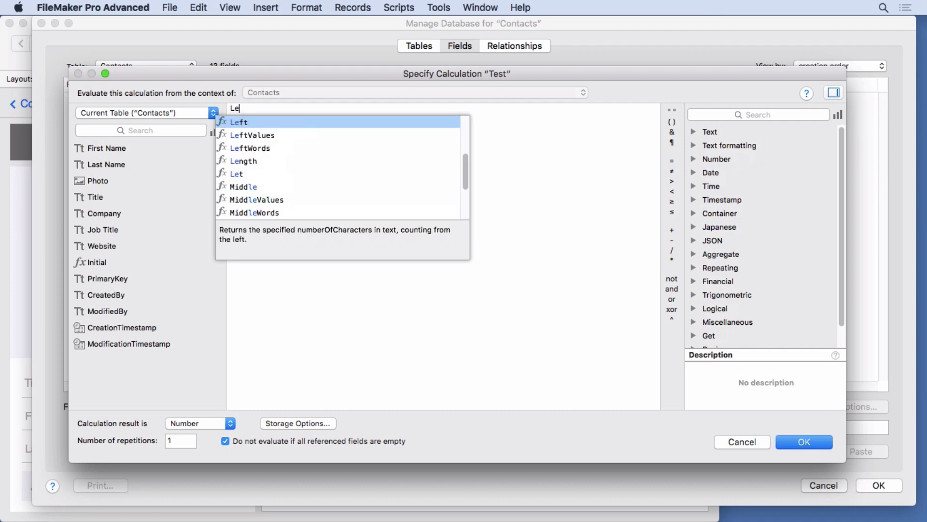
left_click(308, 124)
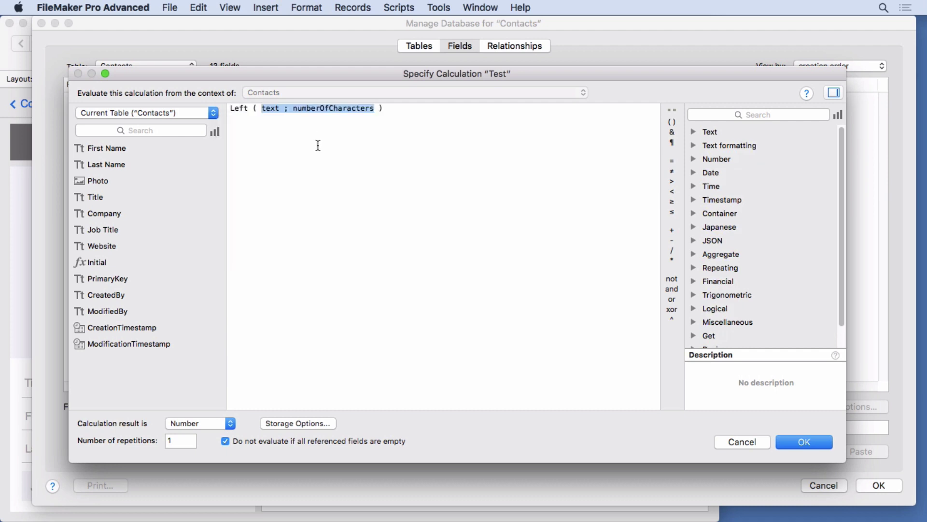
left_click(196, 419)
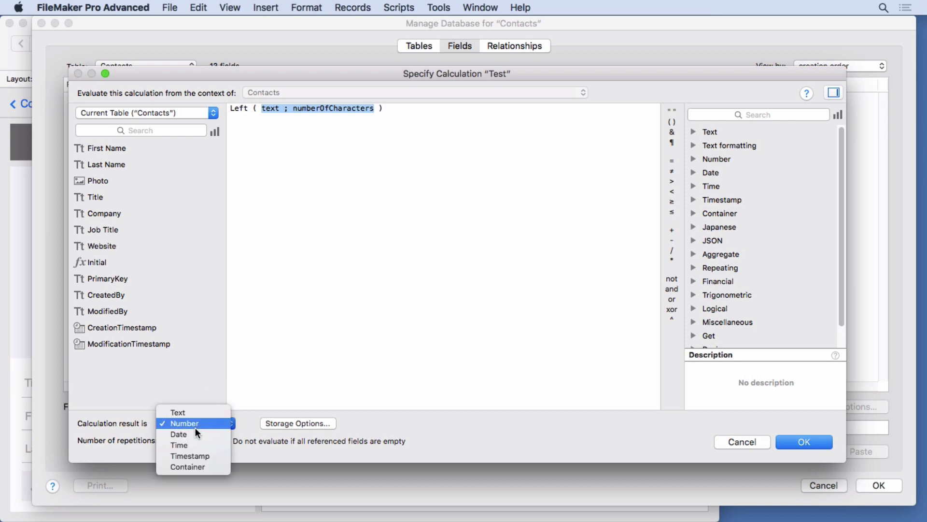
left_click(193, 425)
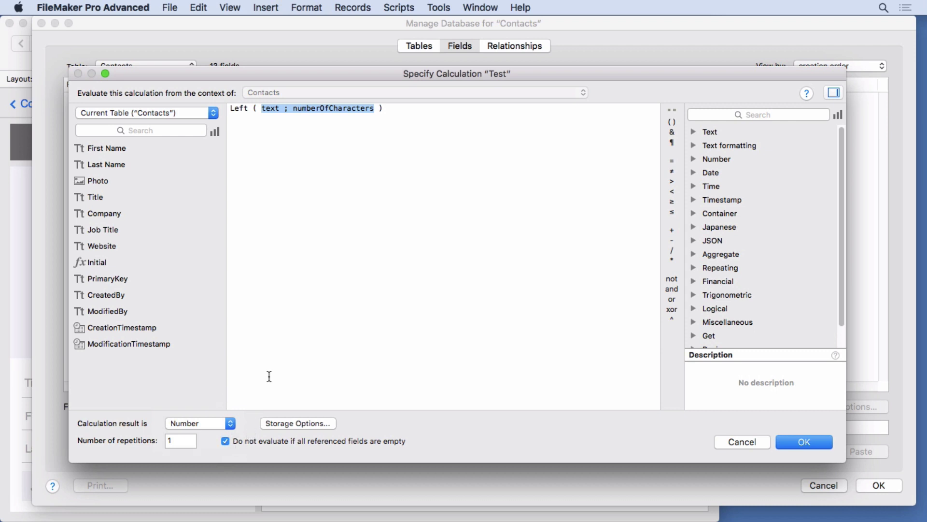
Step: Try to open the Test field's storage options and clear the Left function from the formula
left_click(283, 422)
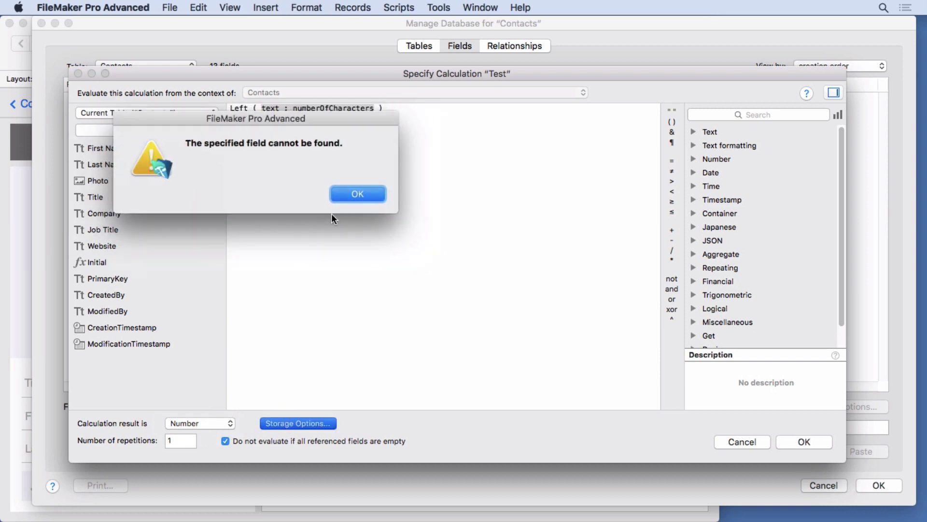
left_click(358, 192)
key("super+a")
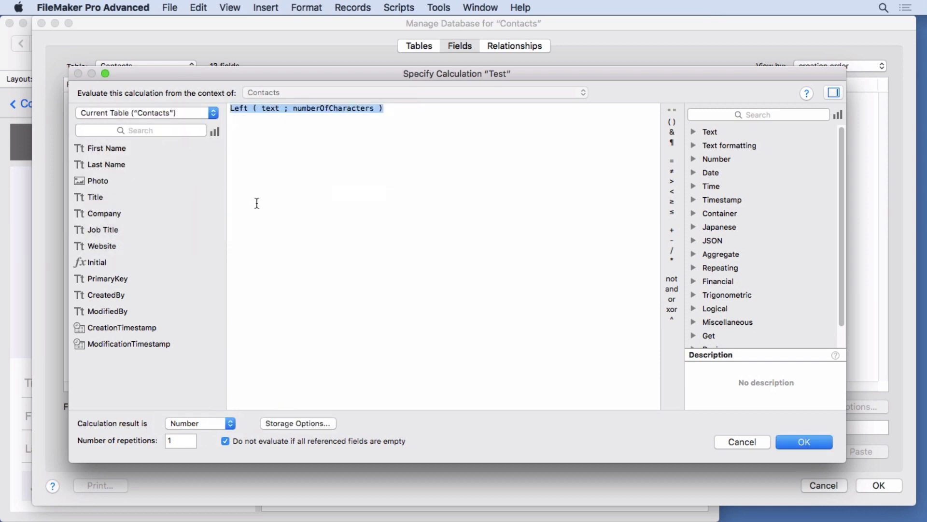
key("BackSpace")
Step: Examine the global storage and indexing options for the Test field, and cancel the new calculation
left_click(304, 423)
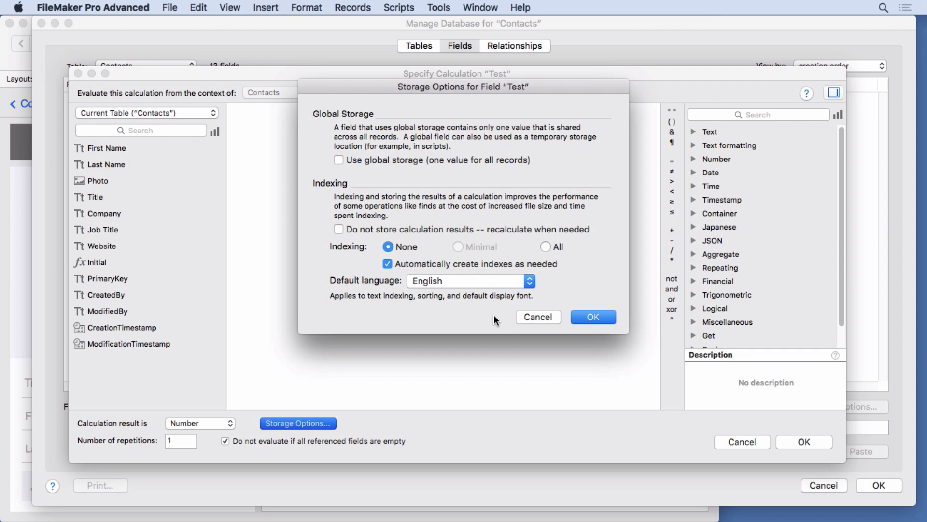
left_click(541, 317)
left_click(743, 442)
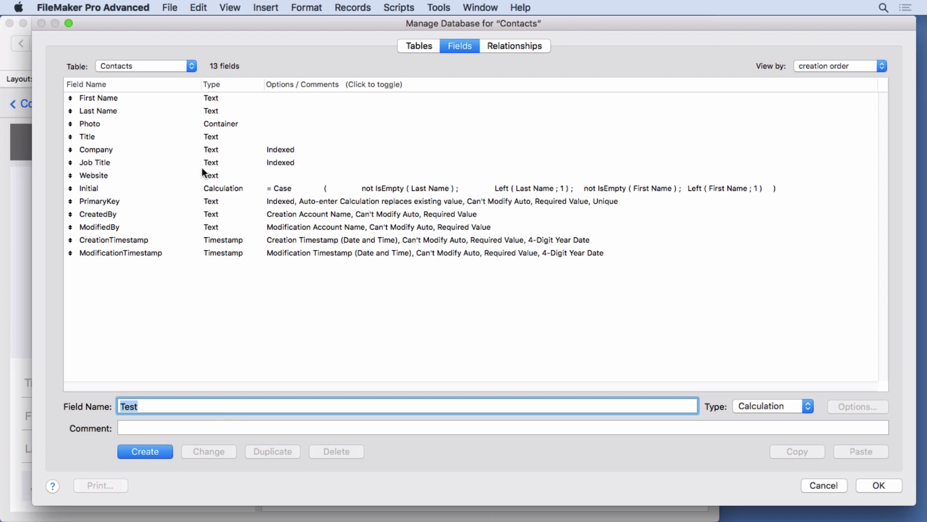
Step: Examine the calculation editor for the First Name field's auto-entered calculated value without changing it
left_click(149, 99)
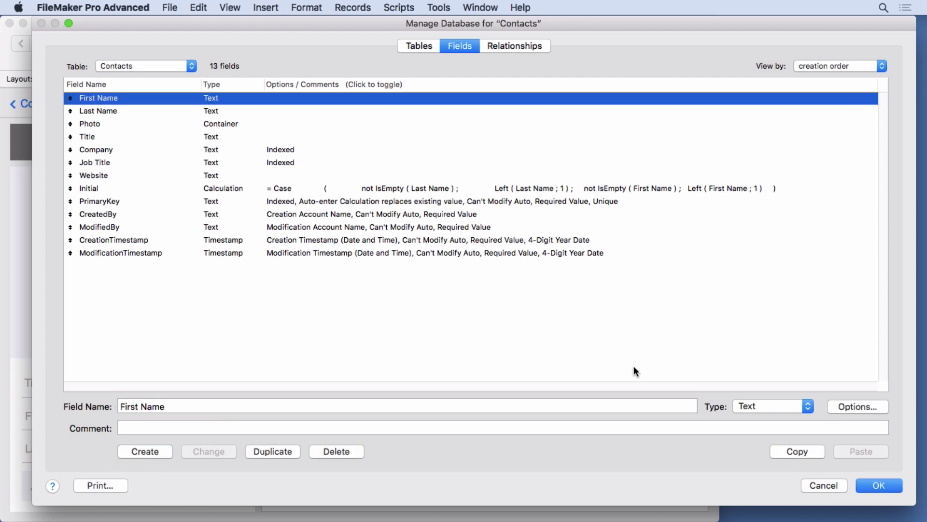
left_click(847, 407)
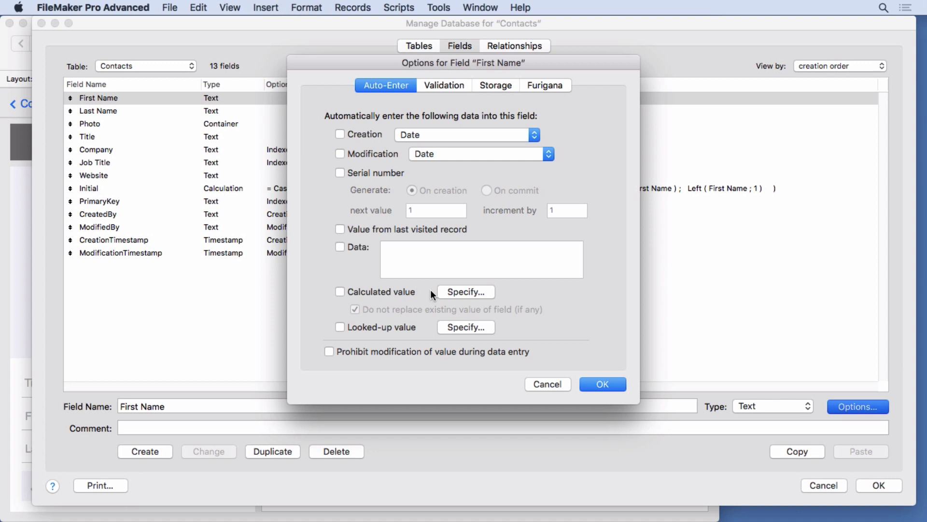
left_click(456, 295)
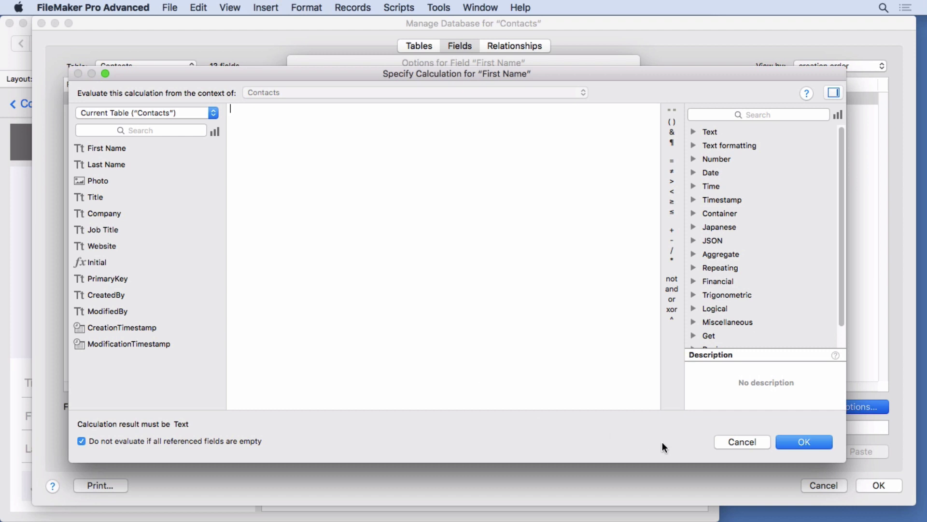
left_click(735, 443)
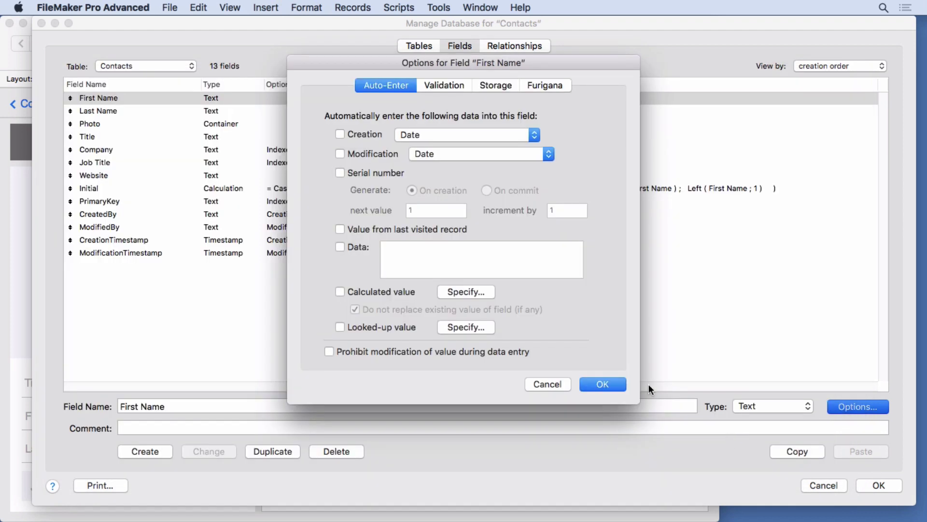
Step: Examine the calculation editor for validating the First Name field, and leave database management without saving changes
left_click(442, 86)
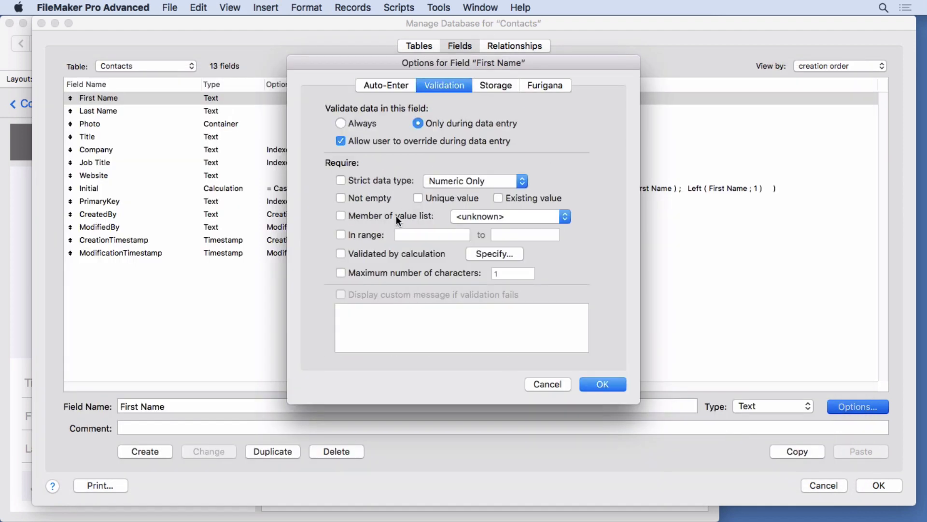
left_click(392, 254)
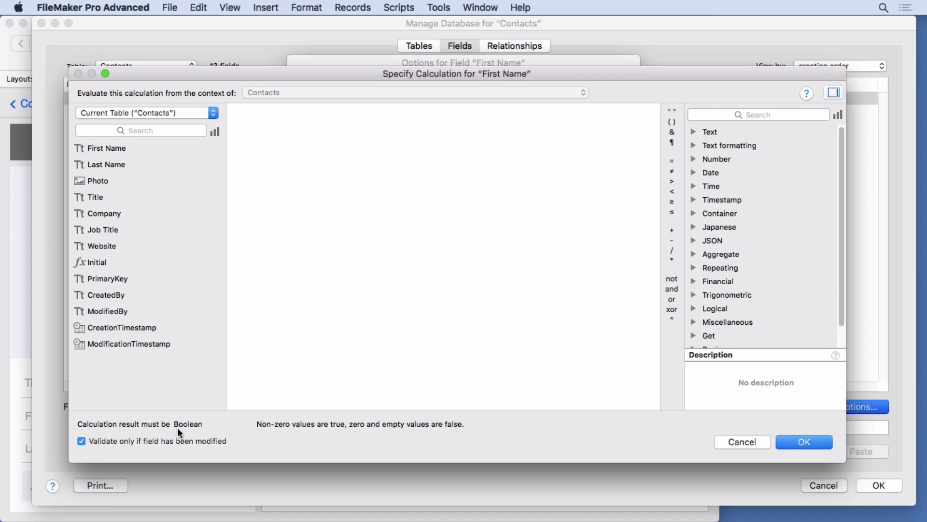
left_click(725, 439)
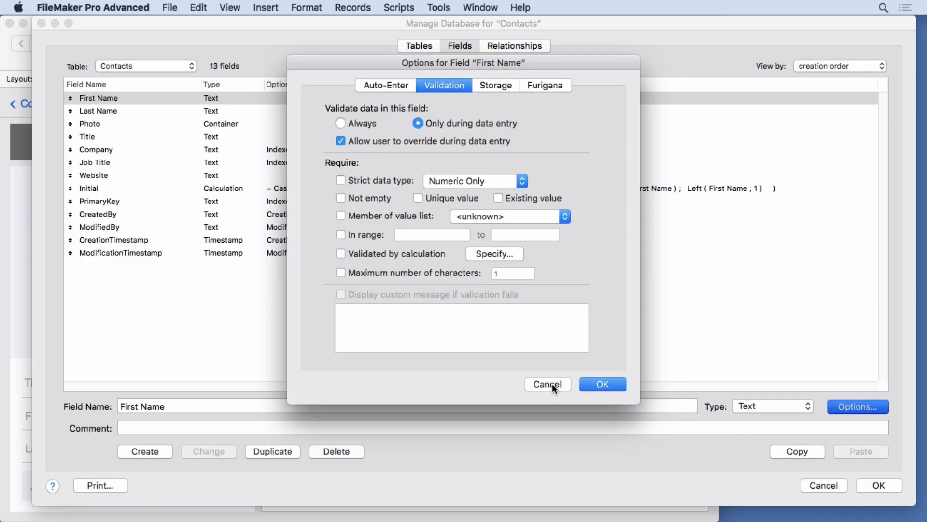
left_click(550, 384)
left_click(823, 485)
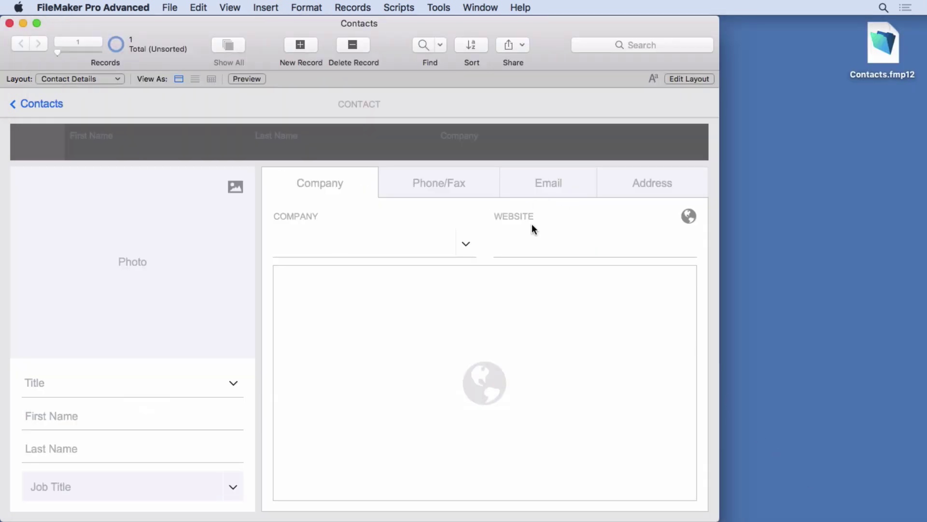
Step: Switch the Contact Details layout to Layout mode and examine the conditional formatting formula of the header's First Name label
key("super+l")
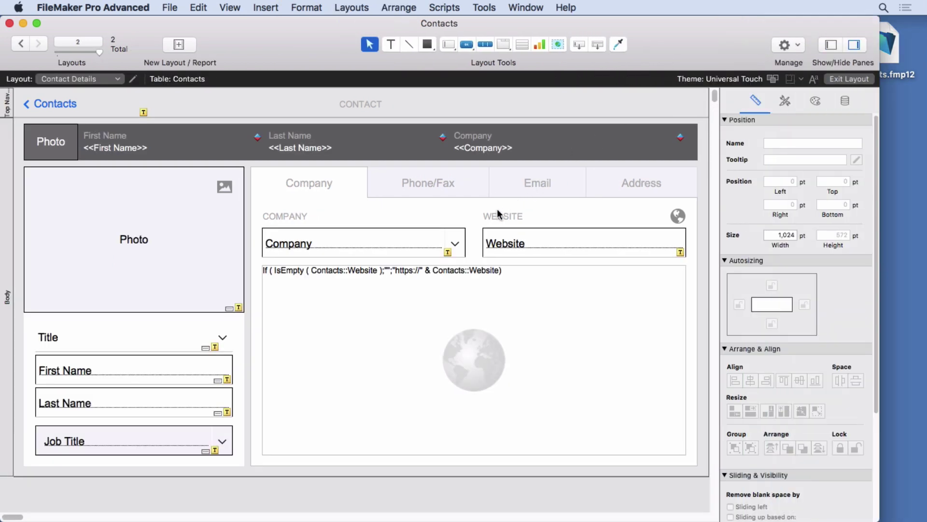
left_click(300, 137)
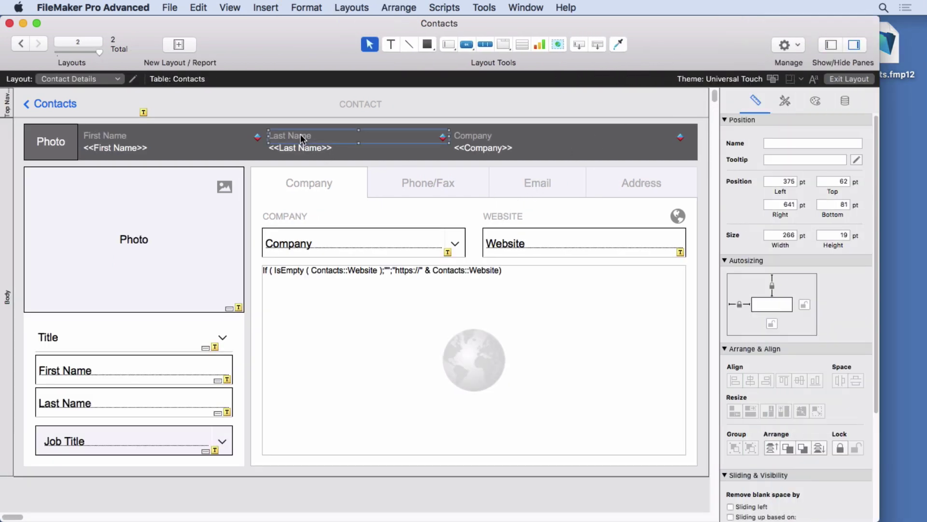
left_click(253, 140)
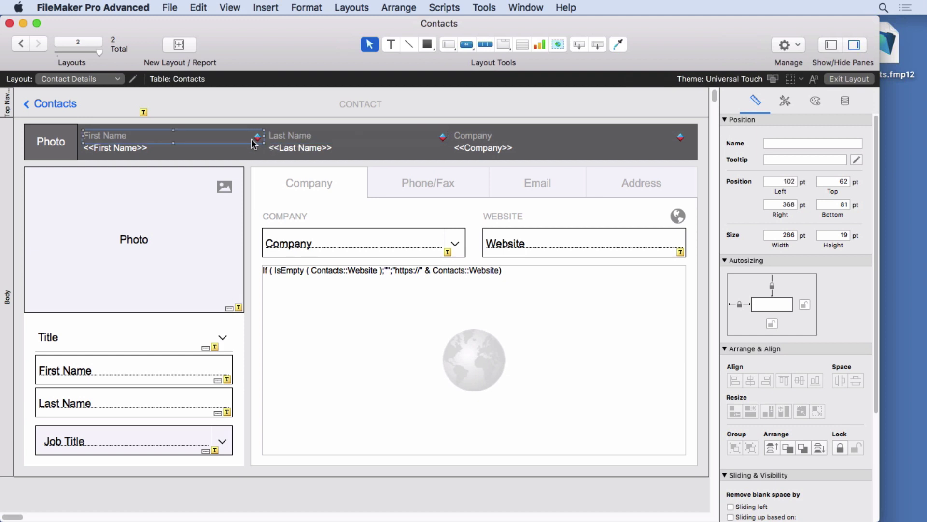
left_click(308, 6)
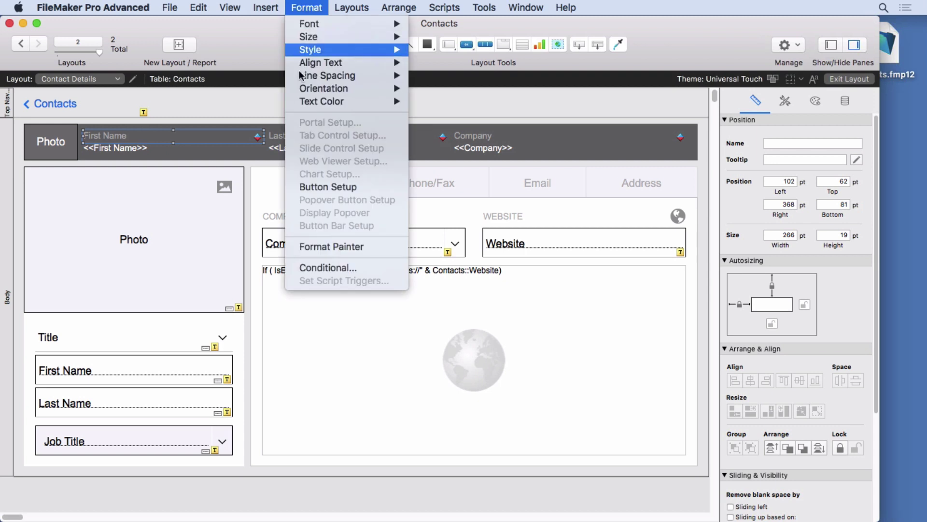
left_click(323, 269)
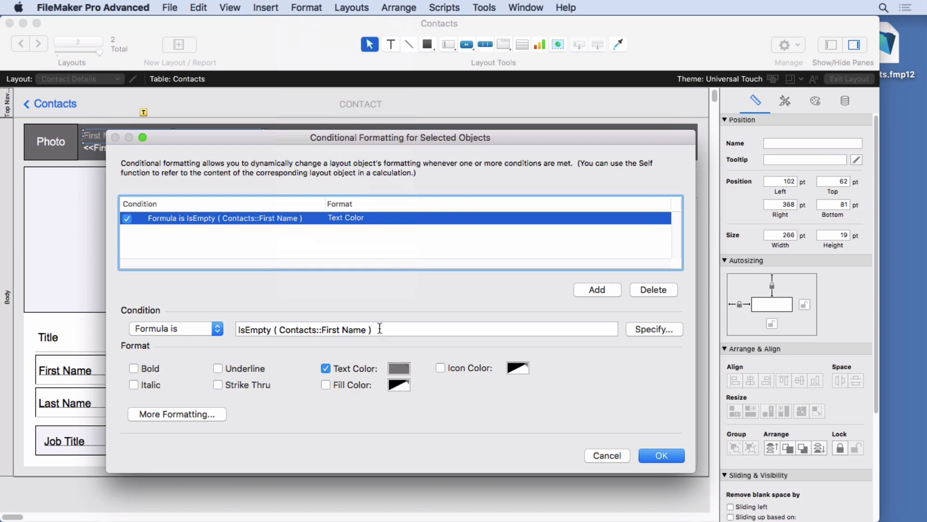
left_click(650, 330)
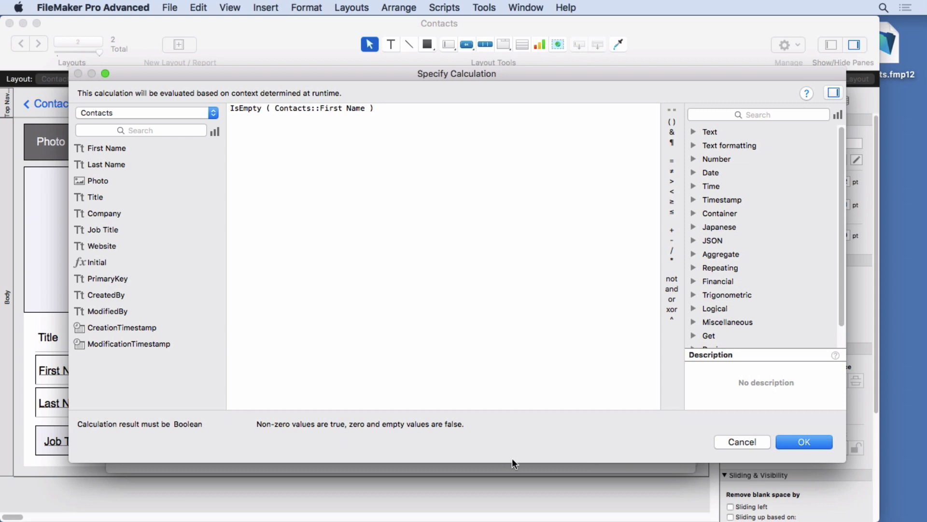
left_click(741, 443)
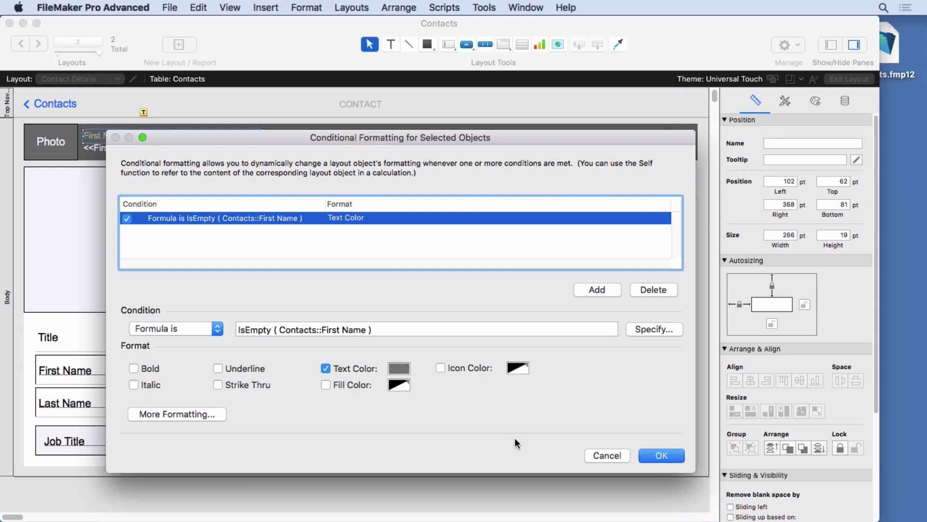
left_click(609, 455)
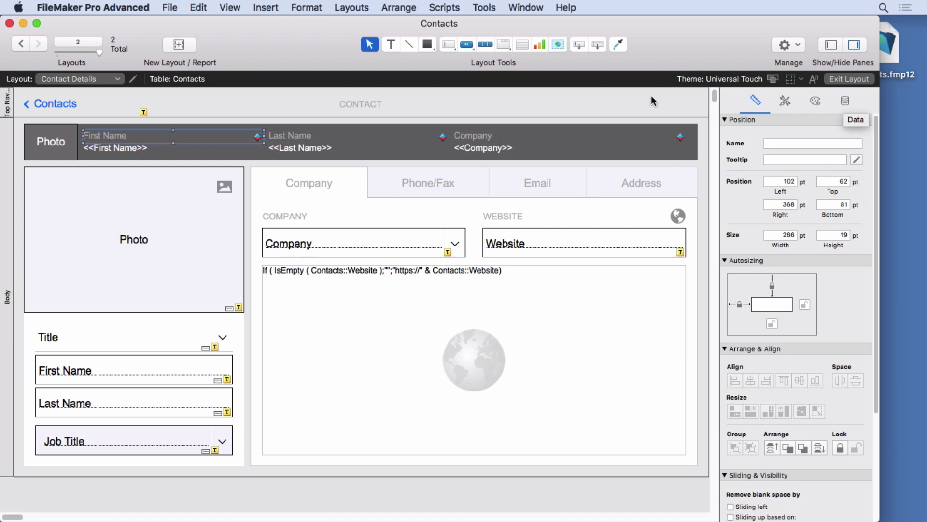
Step: Hide the Inspector pane beside the Contact Details layout
left_click_drag(879, 46, 857, 48)
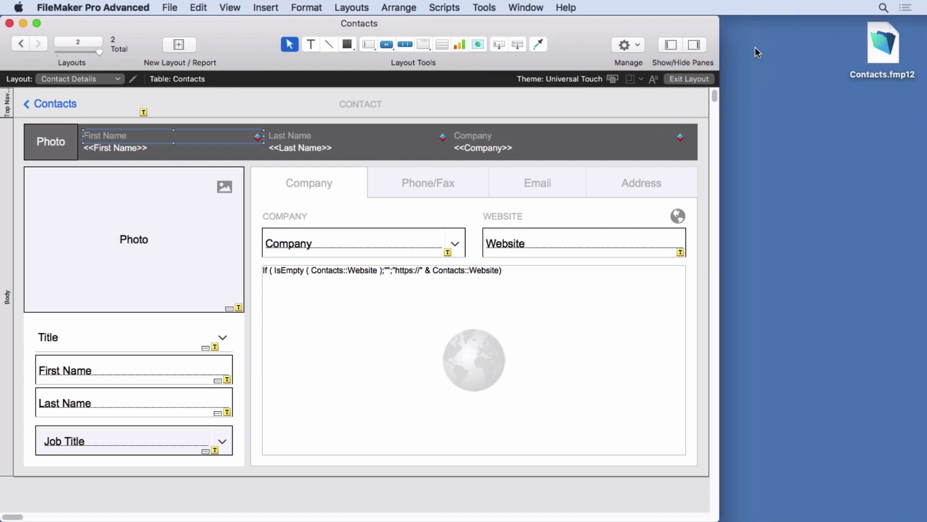
Step: Examine the calculation editor for the "Hide object when" condition of the header's First Name label, without entering a formula
left_click(697, 45)
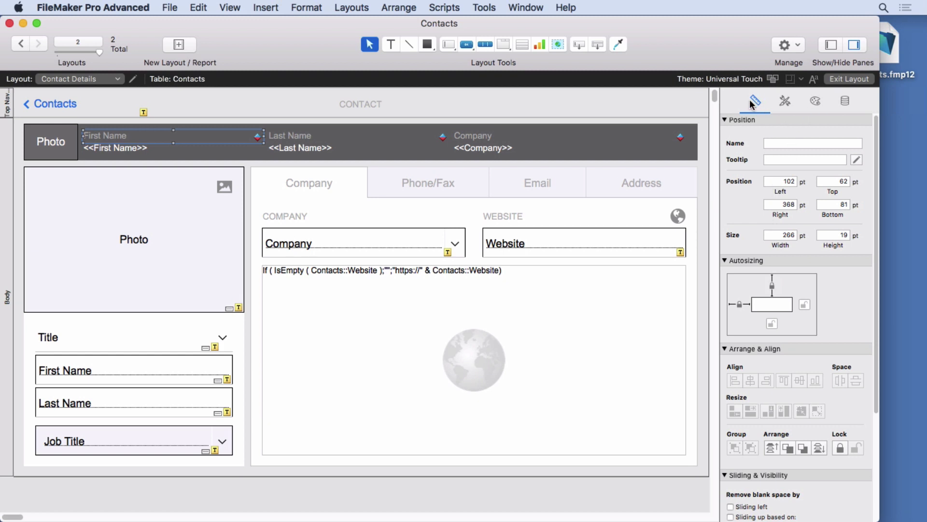
left_click(840, 103)
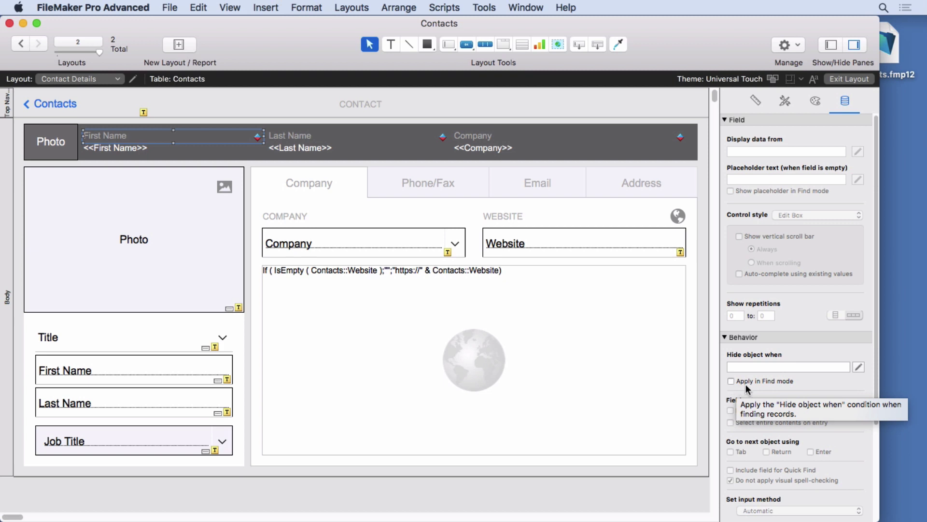
left_click(859, 367)
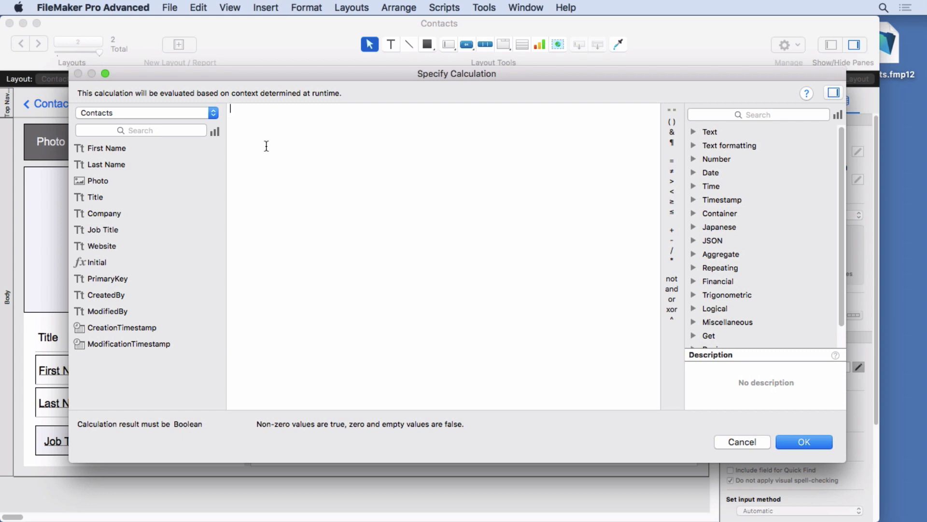
left_click(735, 440)
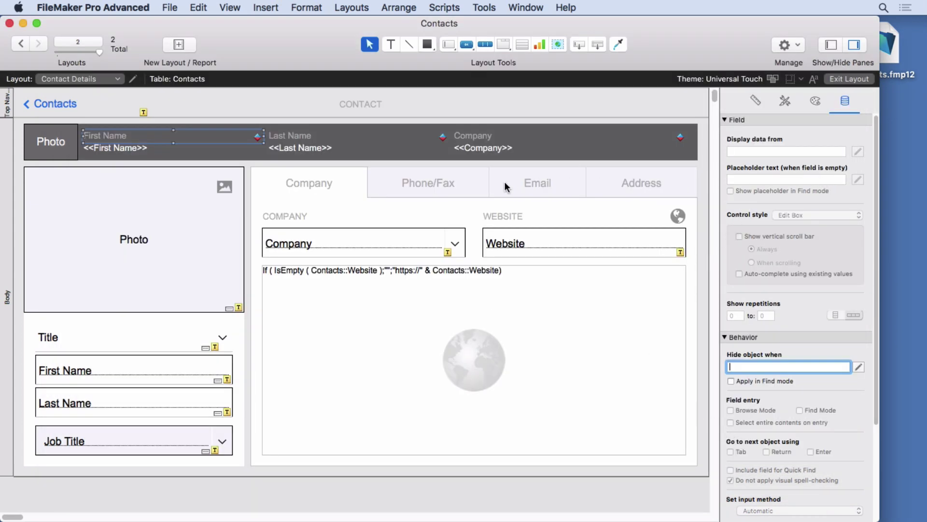
Step: Examine the calculation editor for the Company field's placeholder text, leaving it without changes
left_click(395, 244)
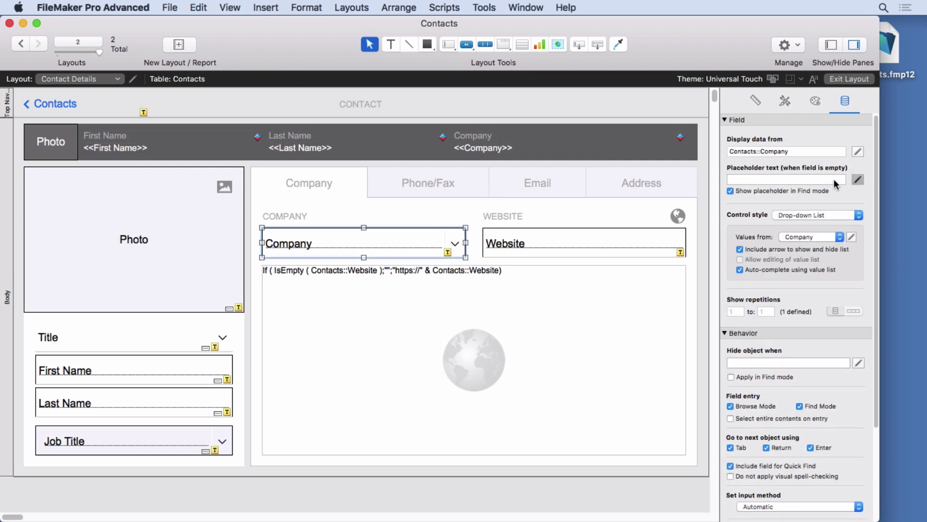
left_click(857, 180)
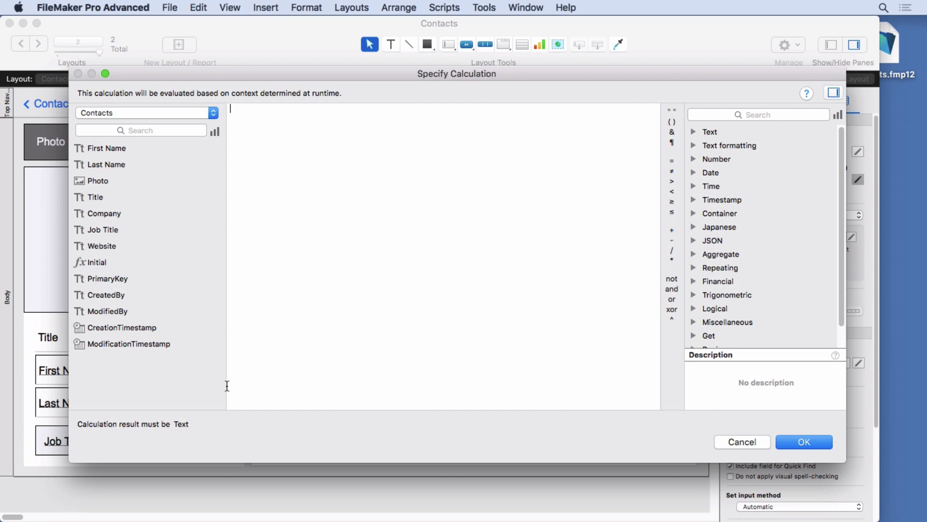
left_click(732, 441)
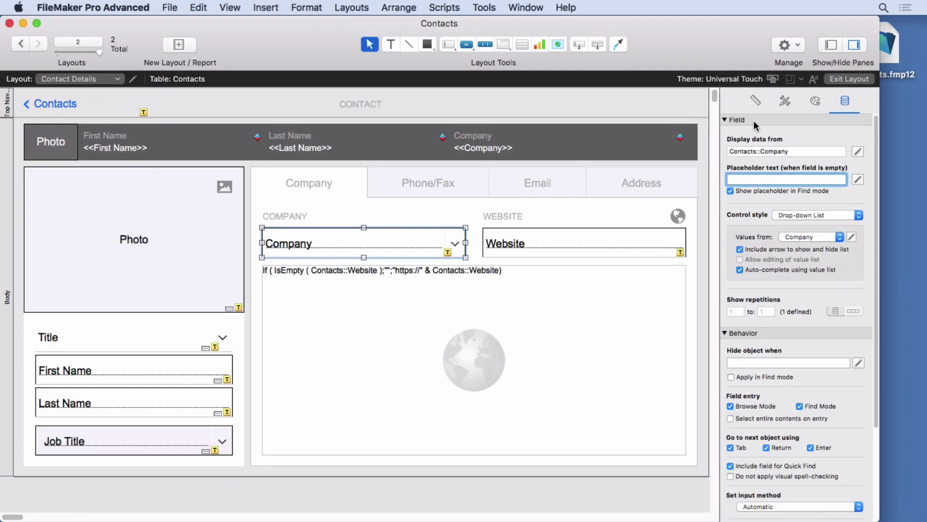
Step: Examine the calculation editor for the Company field's tooltip, leaving the formula as it is
left_click(757, 101)
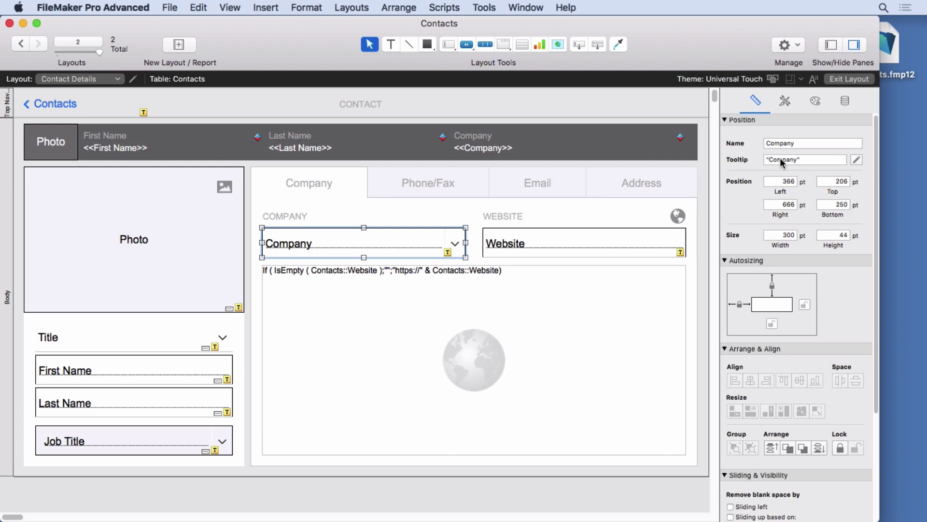
left_click(856, 160)
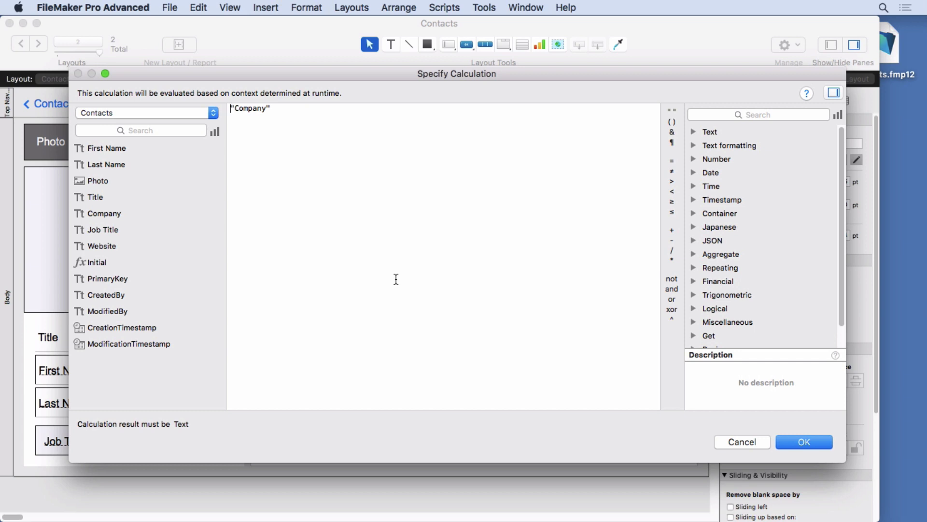
left_click(736, 439)
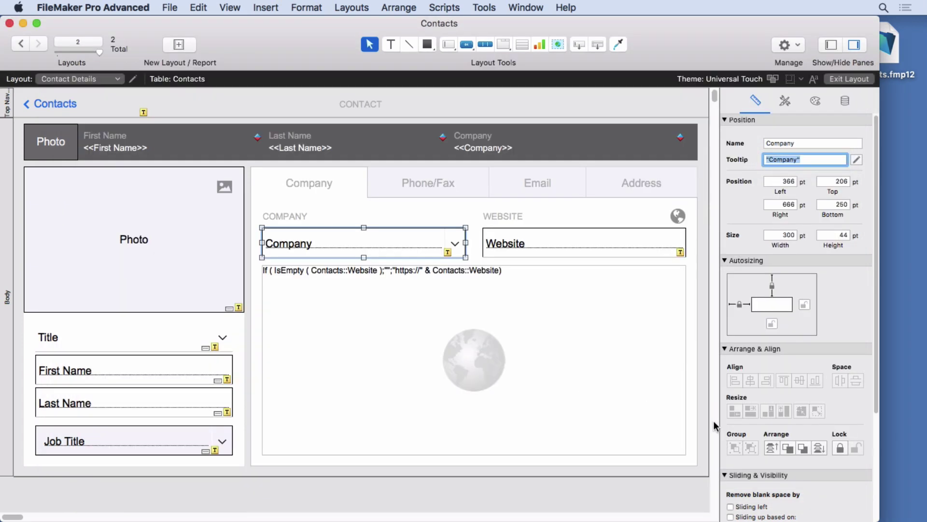
Step: Create a new script containing an If step in the Script Workspace and examine the calculation editor for its condition
left_click(448, 6)
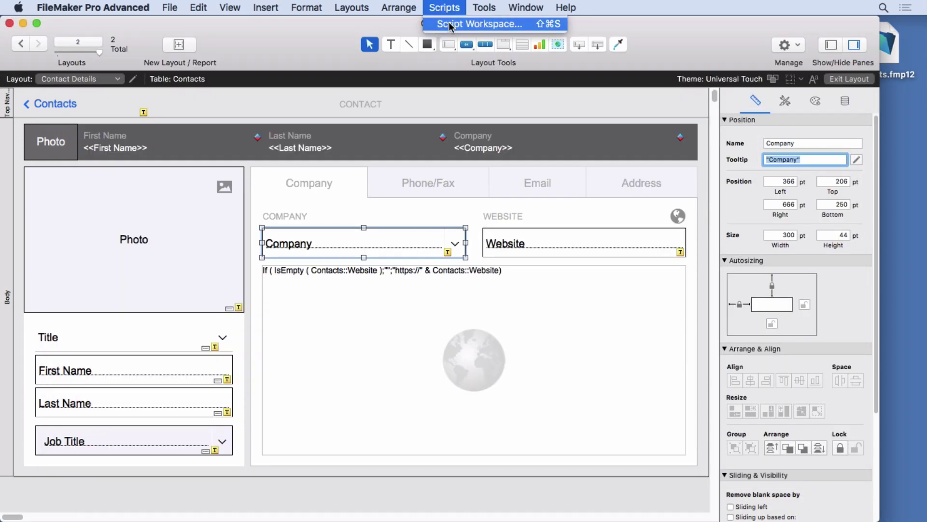
left_click(459, 23)
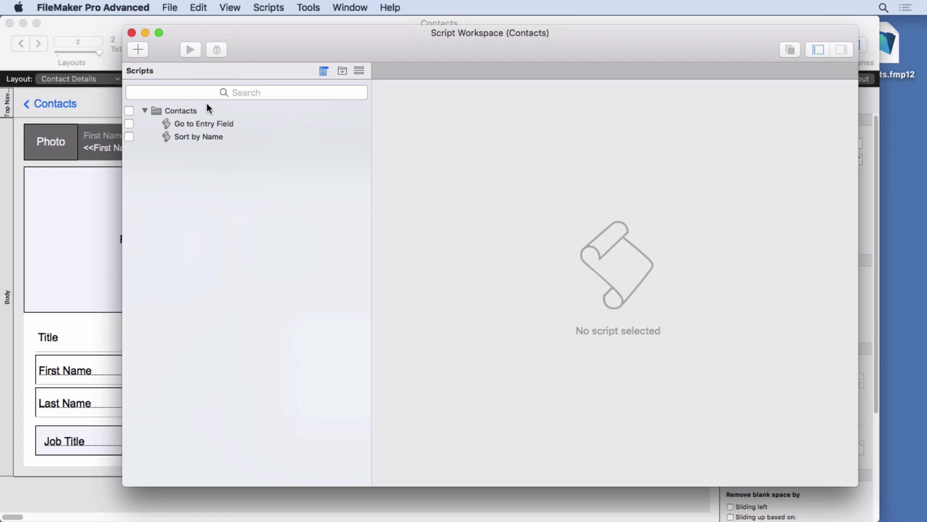
left_click(147, 57)
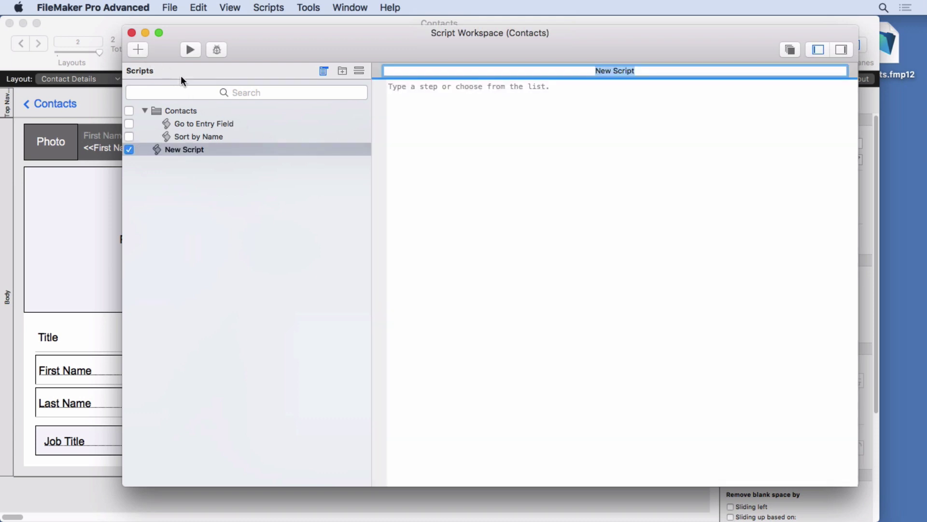
left_click(427, 86)
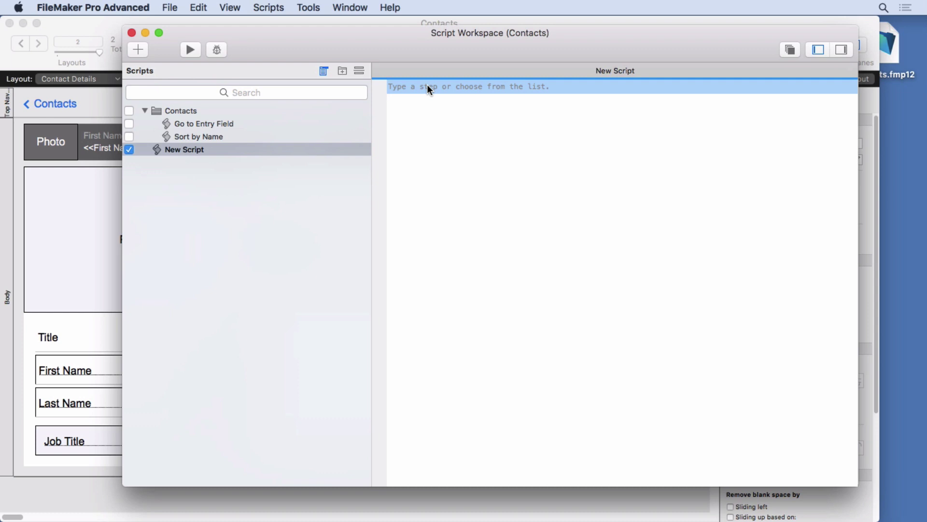
type("if")
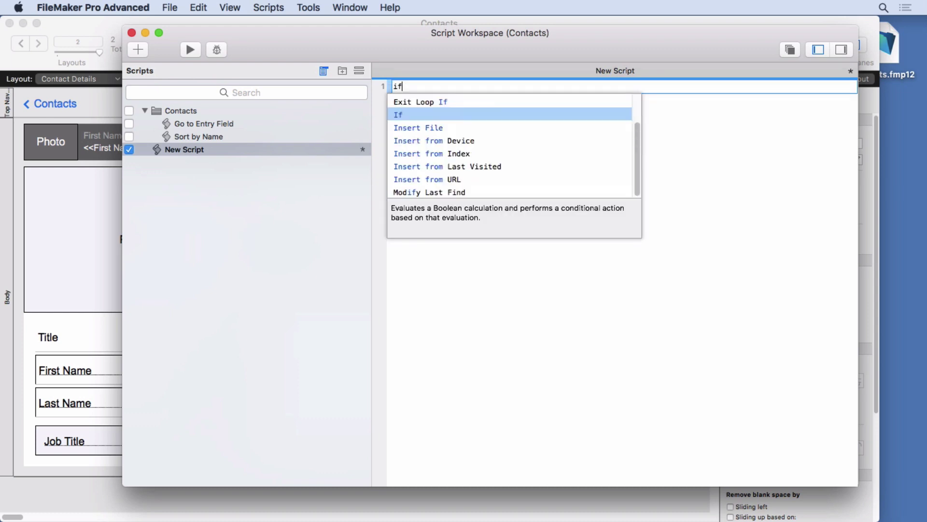
left_click(425, 117)
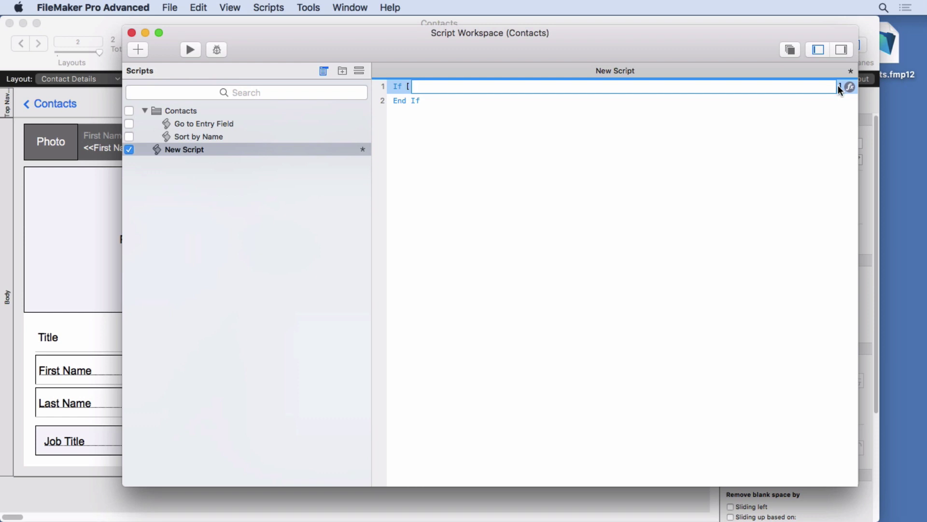
left_click(850, 88)
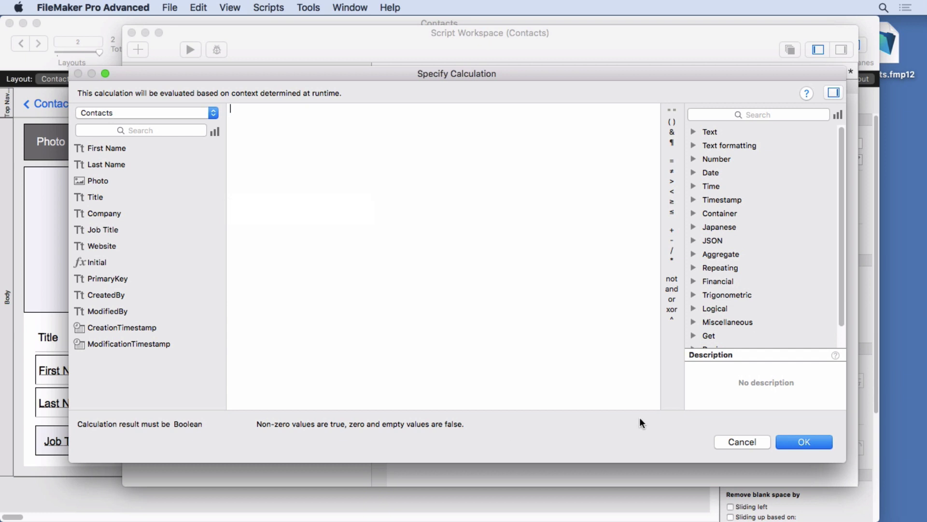
left_click(749, 443)
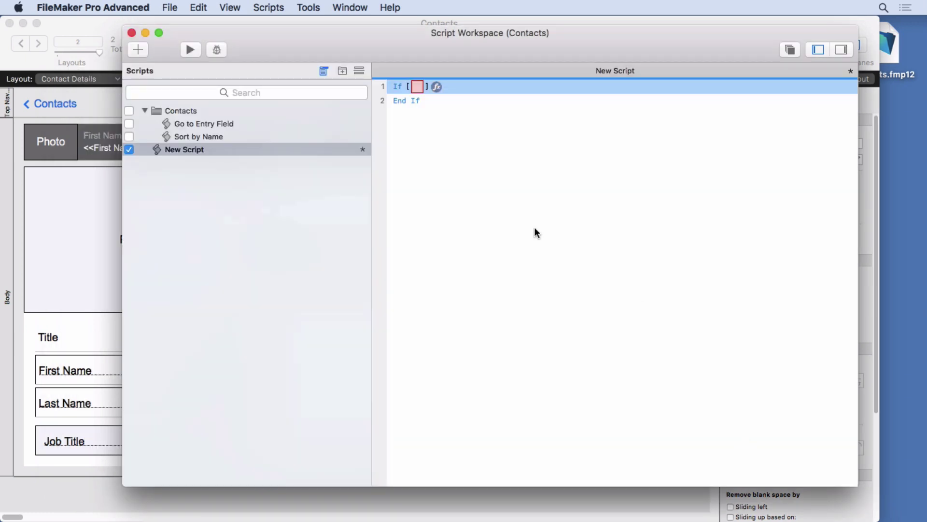
Step: Add a Set Field step below End If and examine the calculation editor for its calculated result
left_click(408, 102)
key("Down")
type("sf")
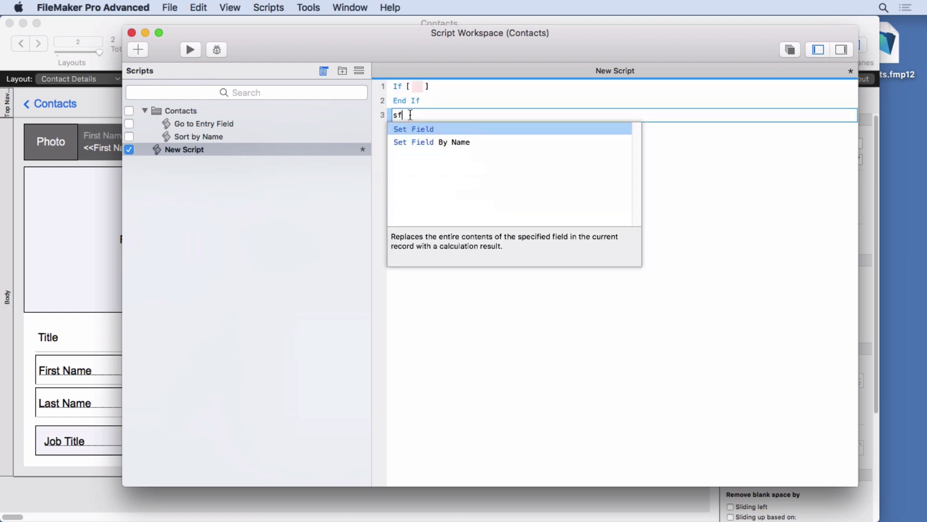
left_click(413, 129)
left_click(456, 115)
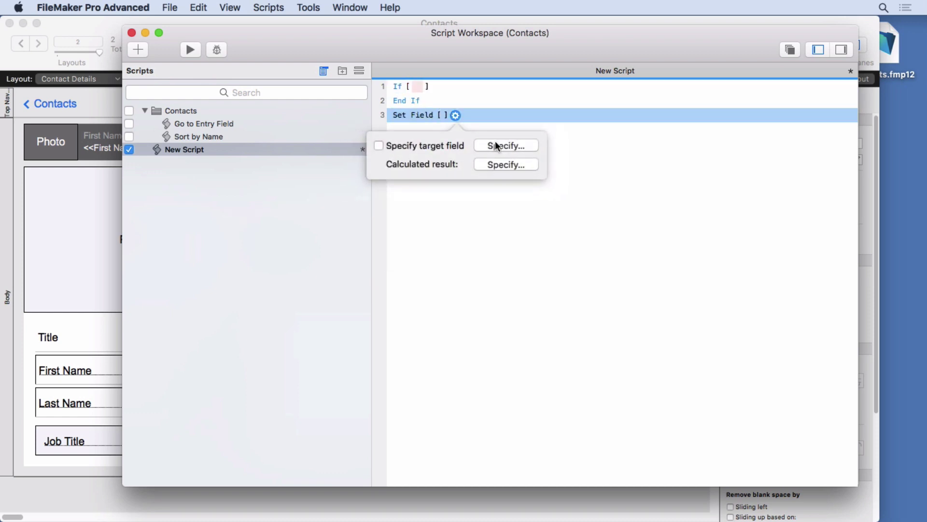
left_click(500, 165)
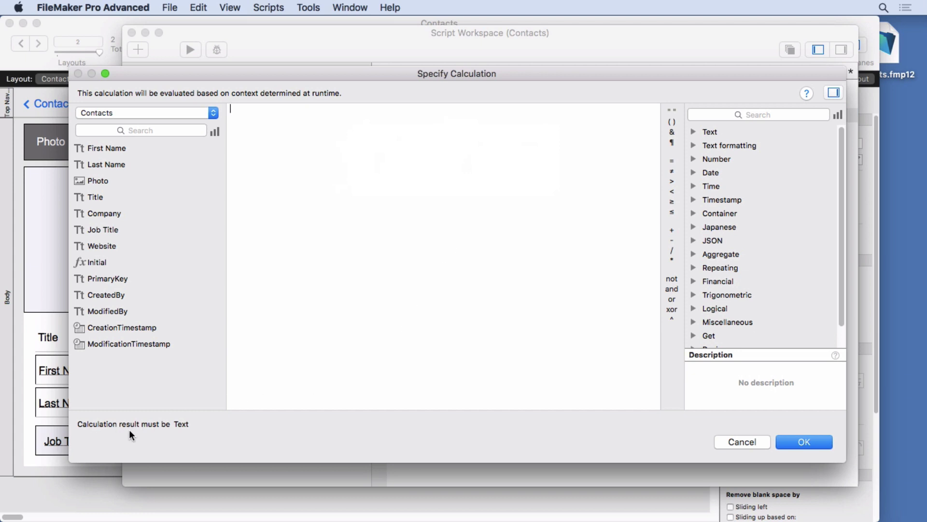
left_click(719, 440)
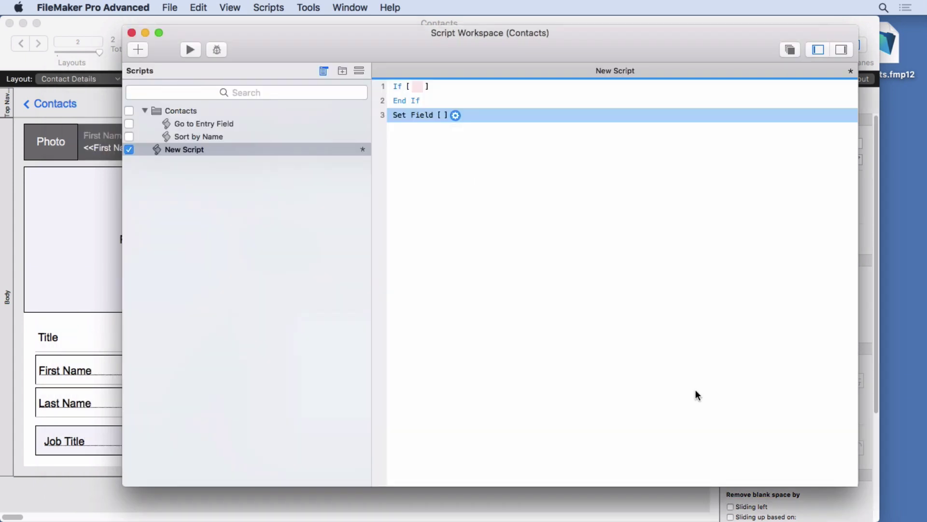
Step: Set Contacts::Photo as the Set Field step's target field and examine the calculation editor for its result
left_click(488, 146)
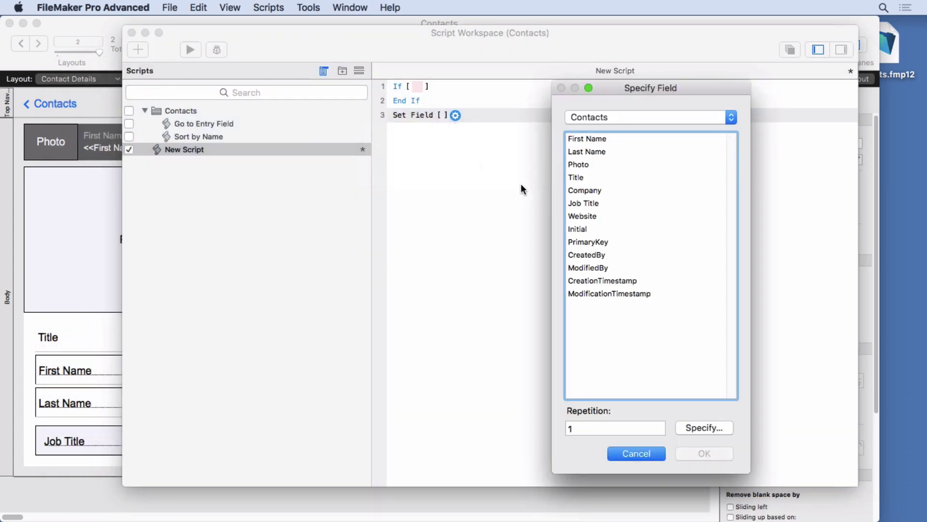
double_click(576, 165)
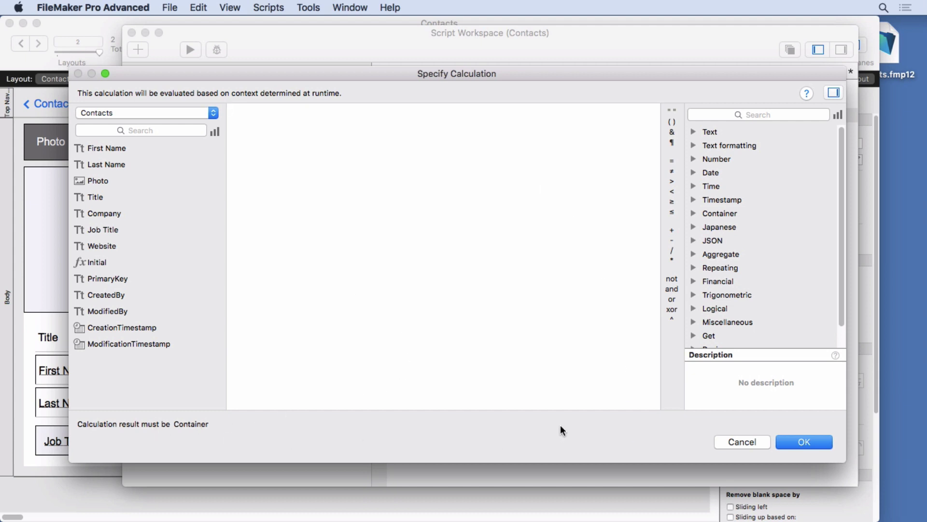
left_click(729, 440)
left_click(425, 197)
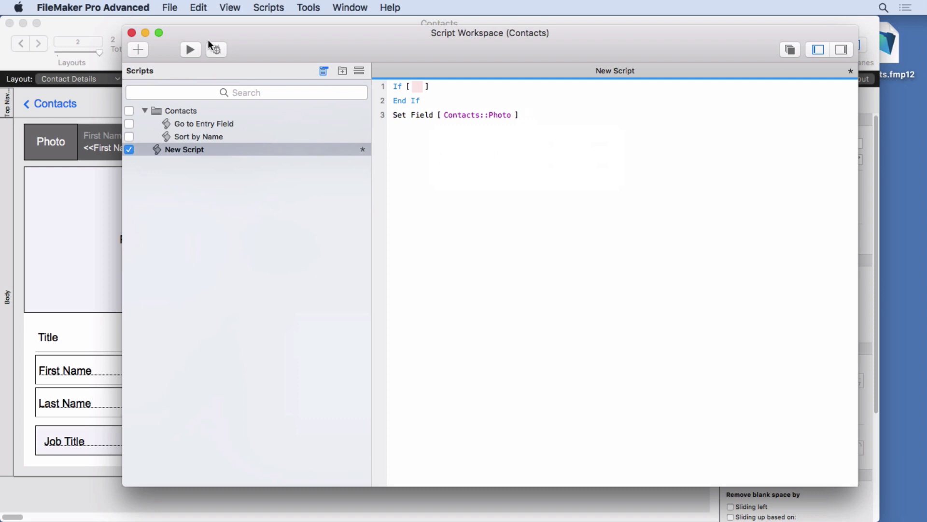
Step: Close the Script Workspace without saving the new script
left_click(133, 33)
left_click(412, 199)
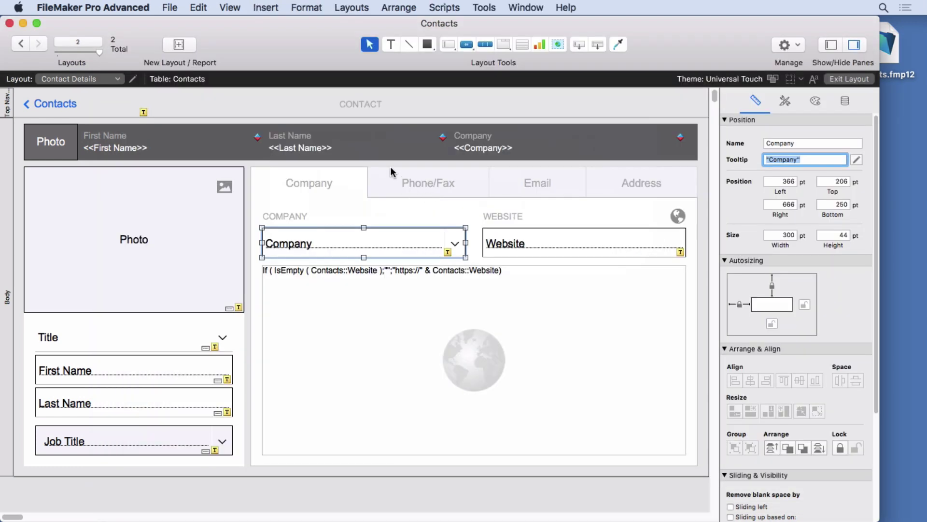
Step: Start a new custom function for the Contacts file and name it MyFunction
left_click(170, 8)
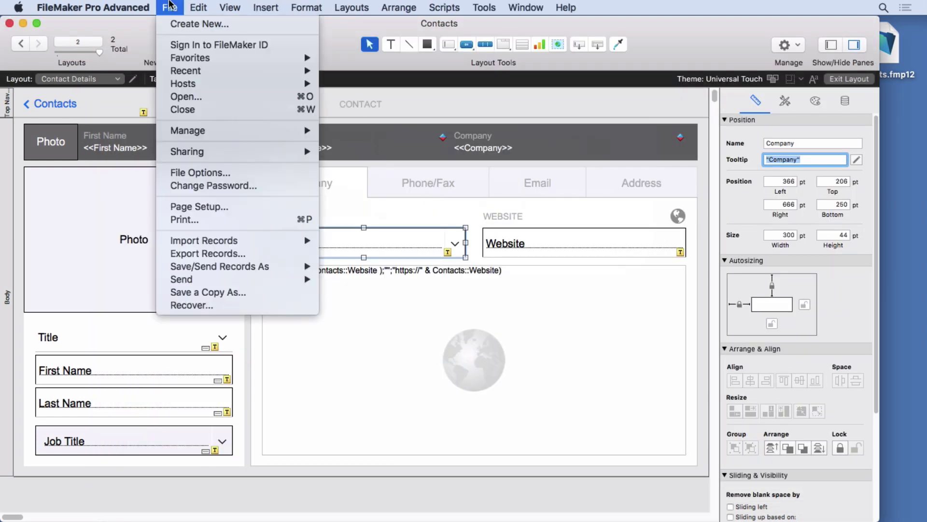
mouse_move(255, 137)
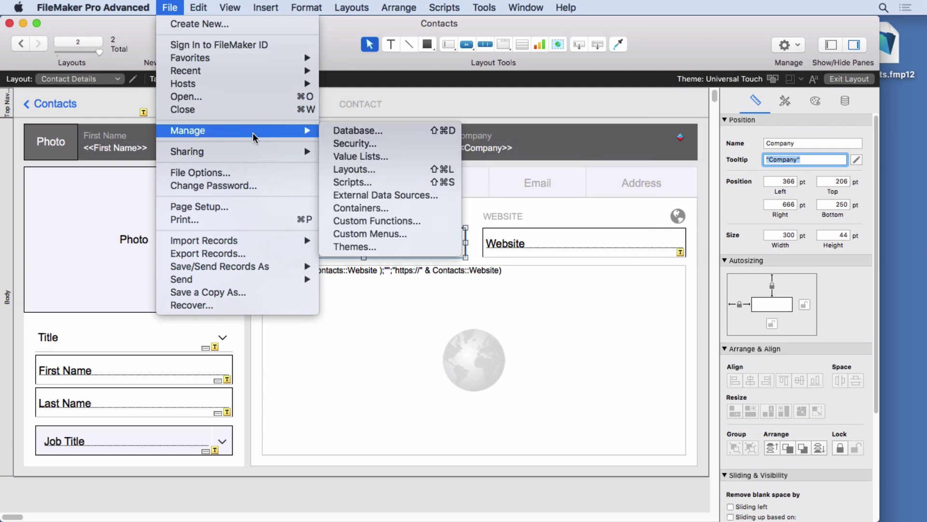
left_click(372, 221)
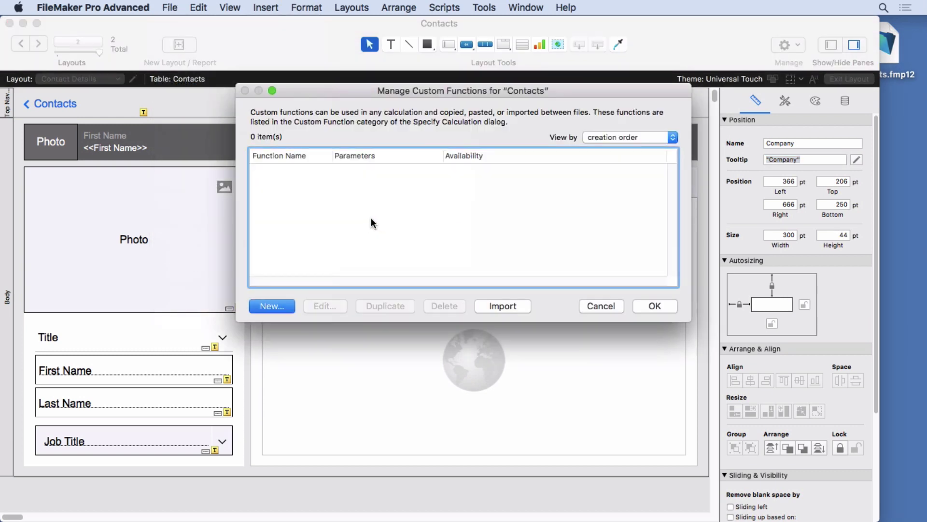
left_click(272, 306)
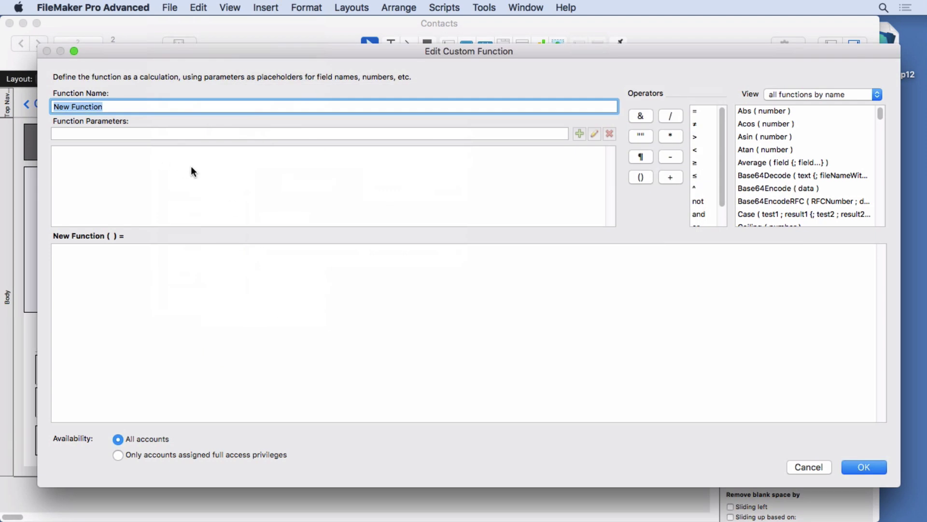
type("M")
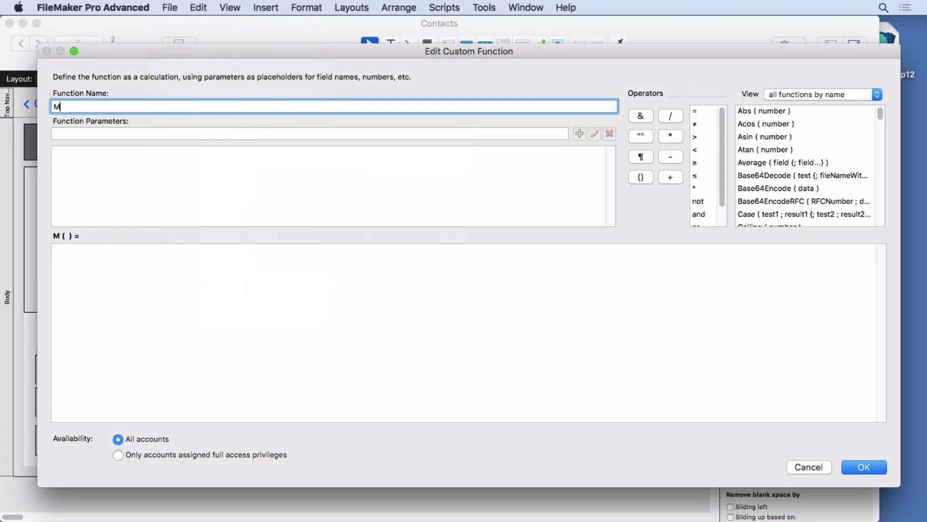
type("yFunction")
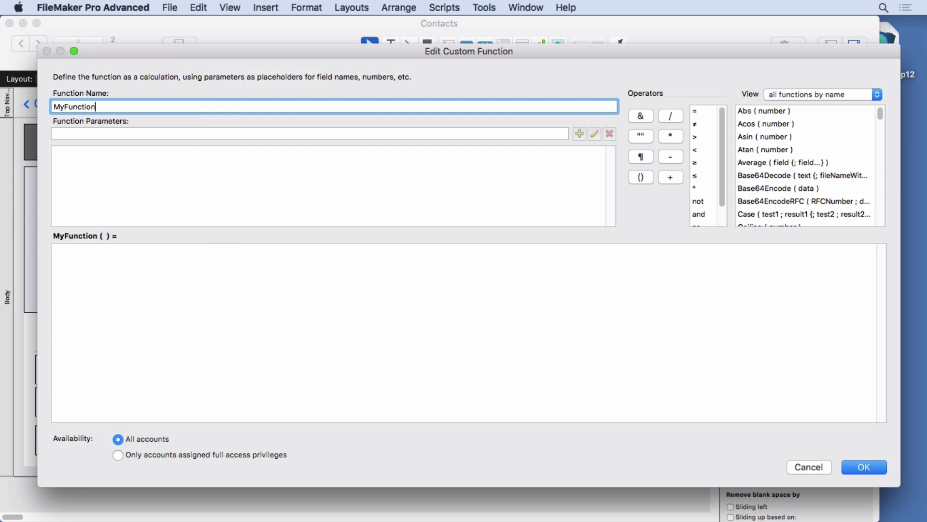
Step: Add two parameters, Field and Text, to the custom function MyFunction
left_click(106, 133)
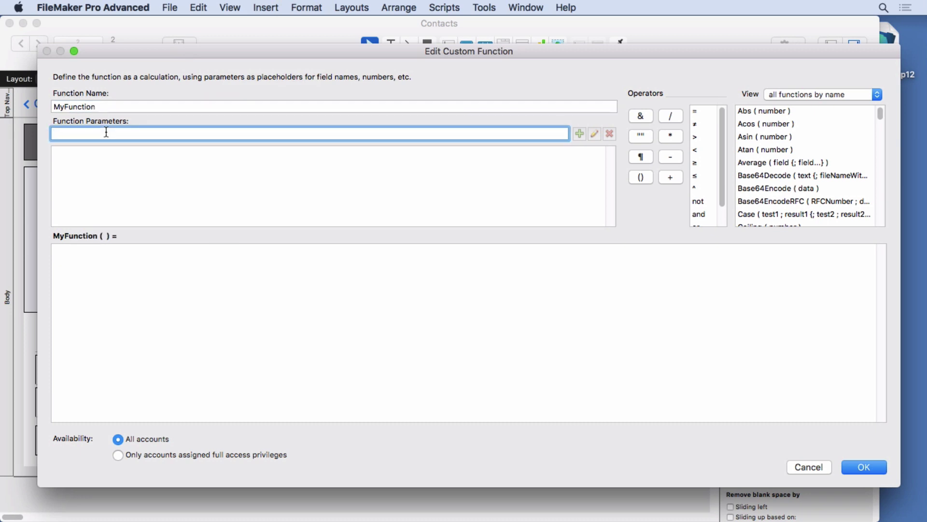
type("Field")
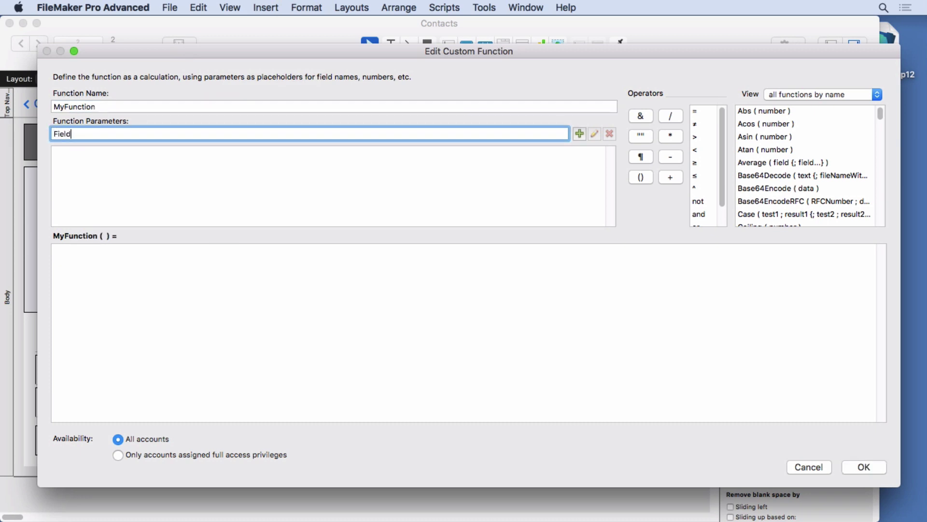
key("Return")
type("Text")
key("Return")
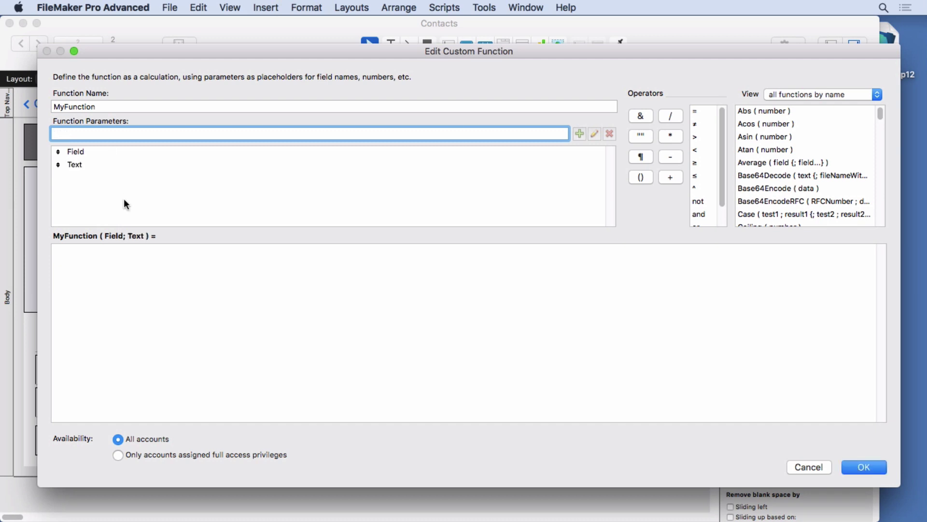
Step: Define MyFunction's formula as Left(Field; 1) and save the custom function in the Contacts file
left_click(139, 271)
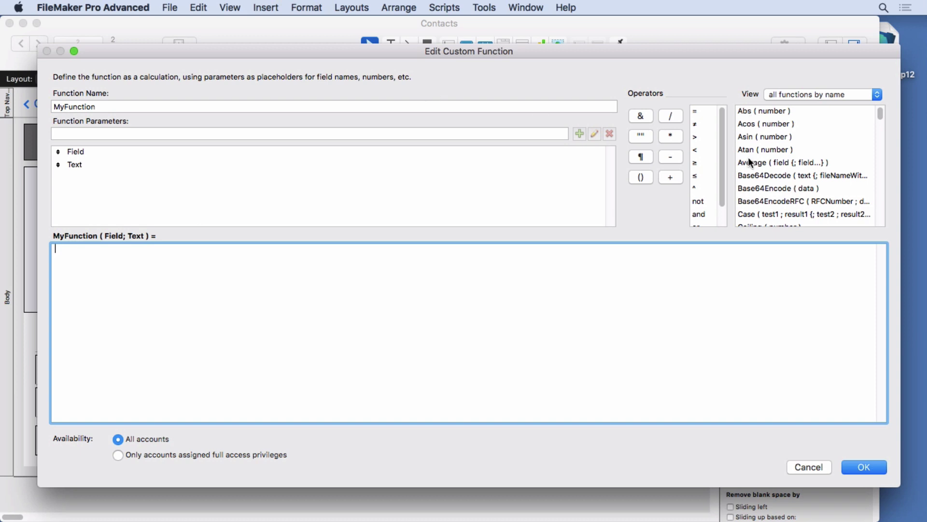
type("Left(")
double_click(103, 156)
type("; 1)")
left_click(74, 166)
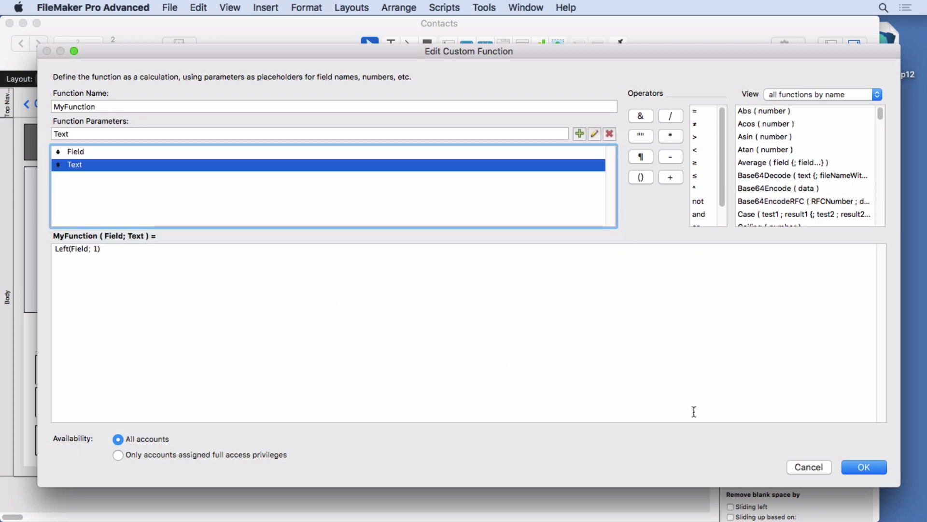
left_click(852, 465)
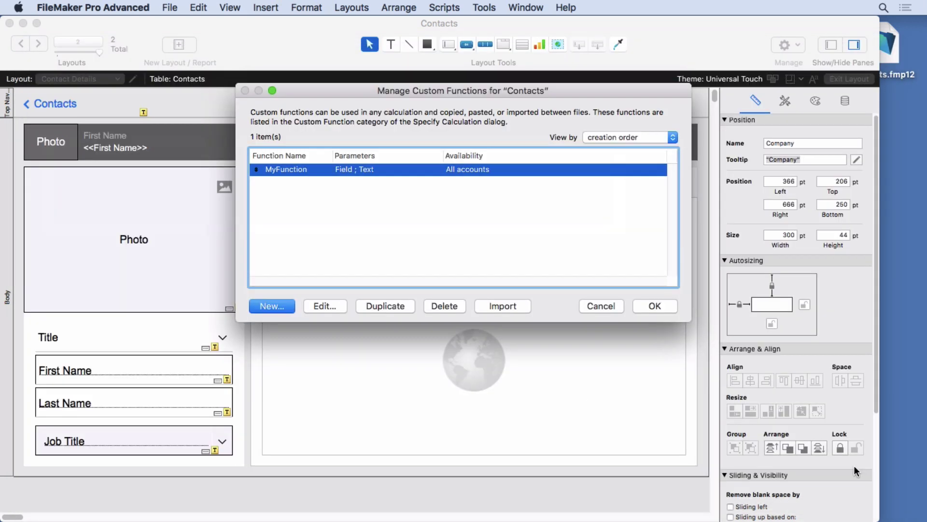
left_click(652, 306)
Step: Add a MyFunction ( Field ; Text ) call below the Case formula in the Initial field's calculation
left_click(170, 7)
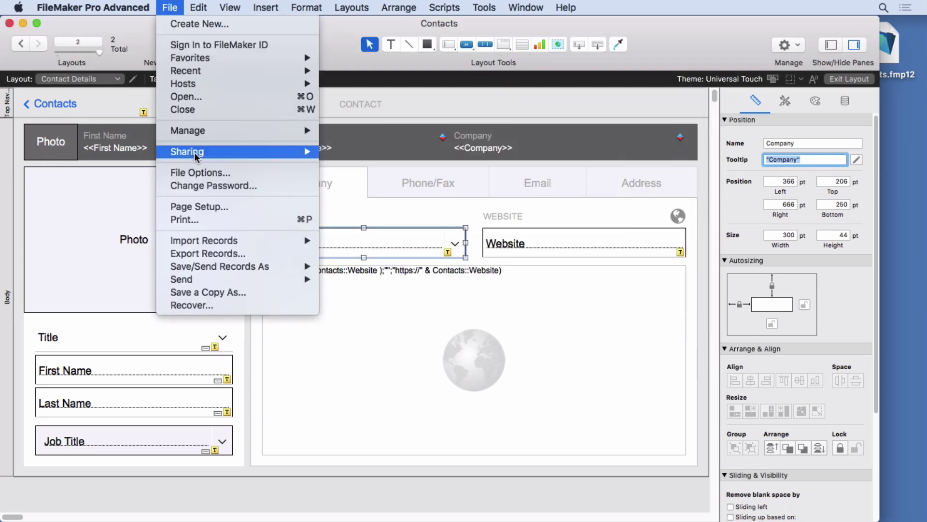
mouse_move(188, 131)
left_click(360, 128)
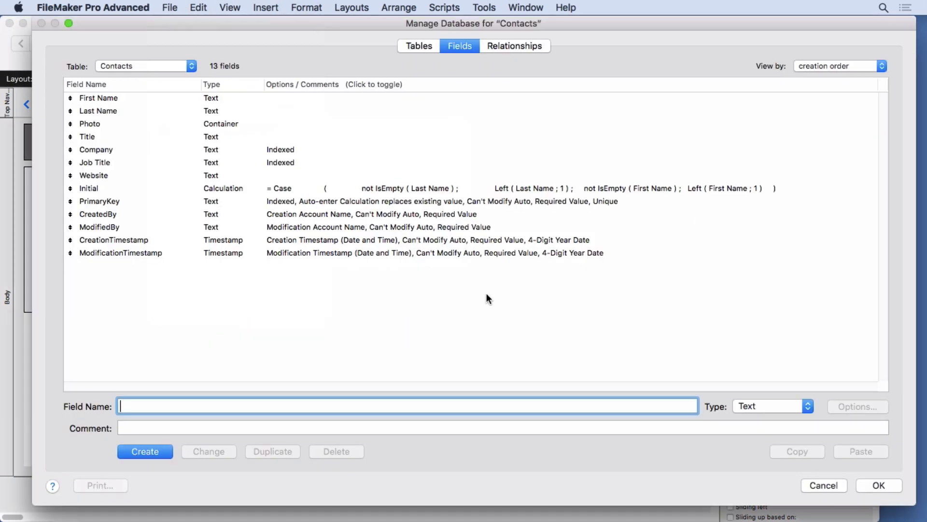
double_click(340, 184)
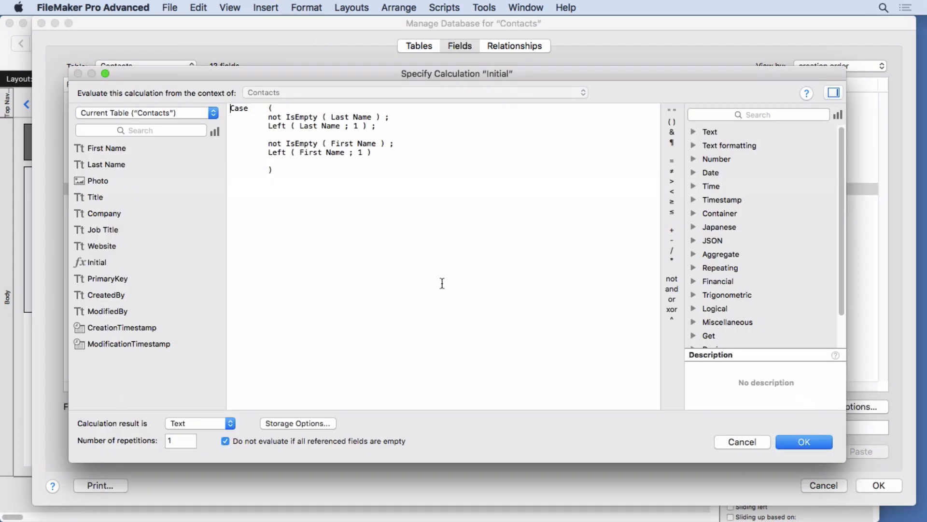
left_click(408, 286)
key("Return")
key("Return")
key("Return")
type("my")
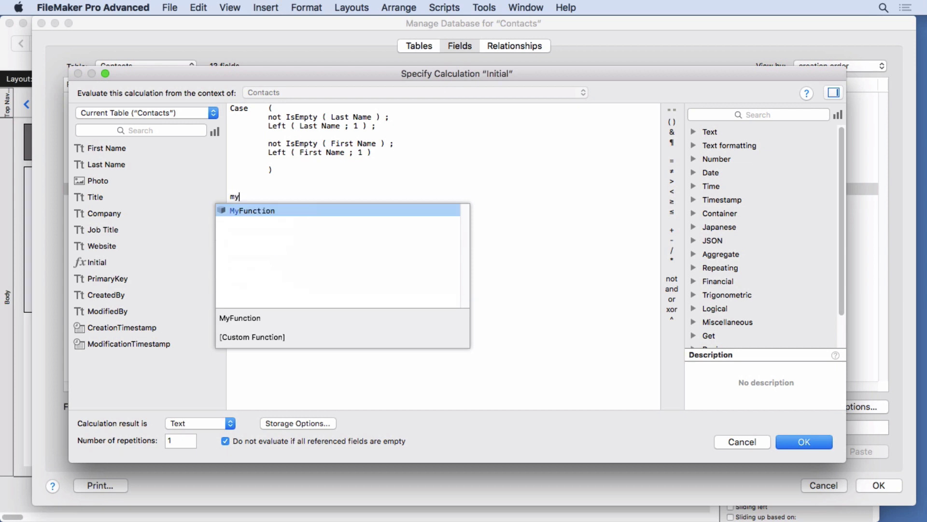
left_click(278, 213)
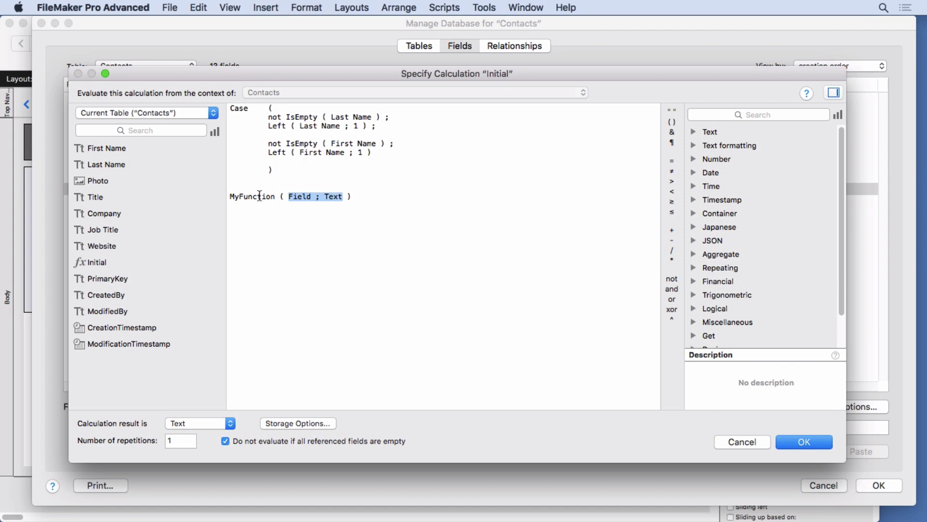
Step: Examine the MyFunction call and its Field parameter, and close the calculation and database definitions without saving
left_click_drag(281, 173, 304, 225)
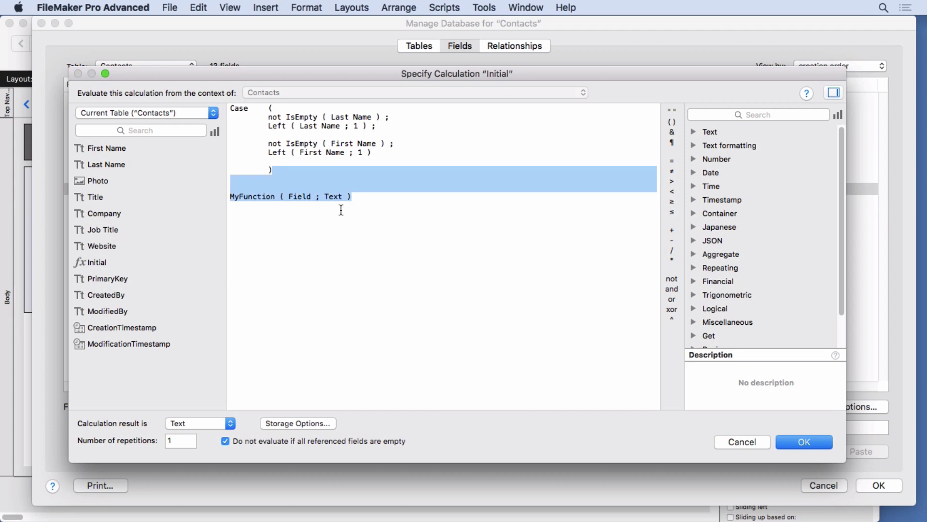
left_click_drag(355, 198, 223, 199)
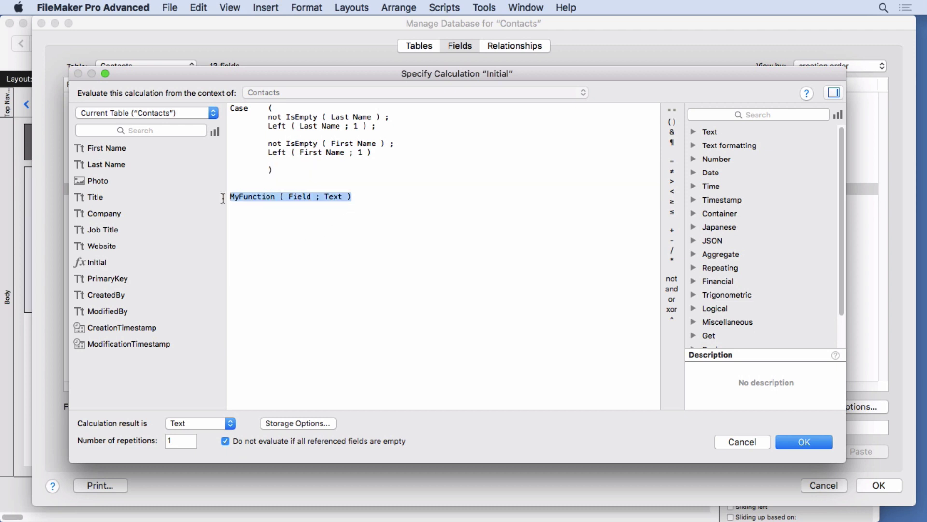
double_click(300, 197)
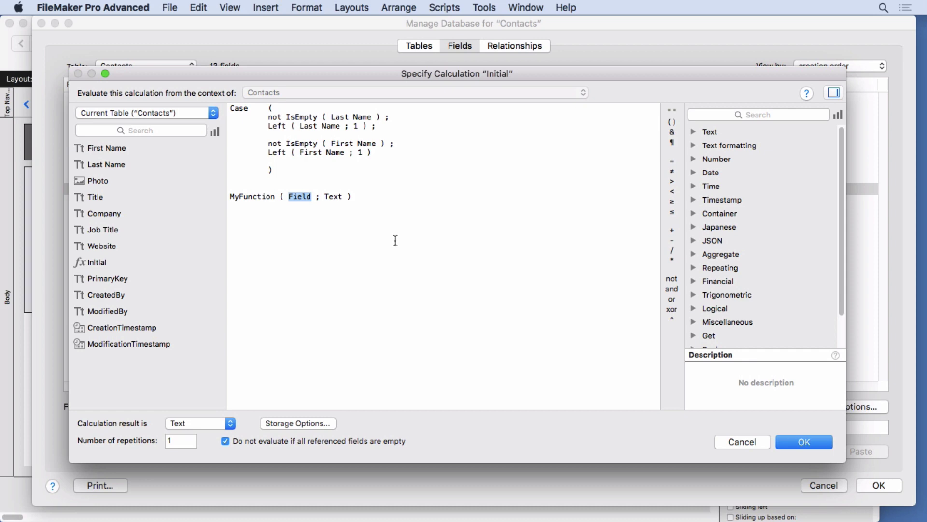
left_click(739, 442)
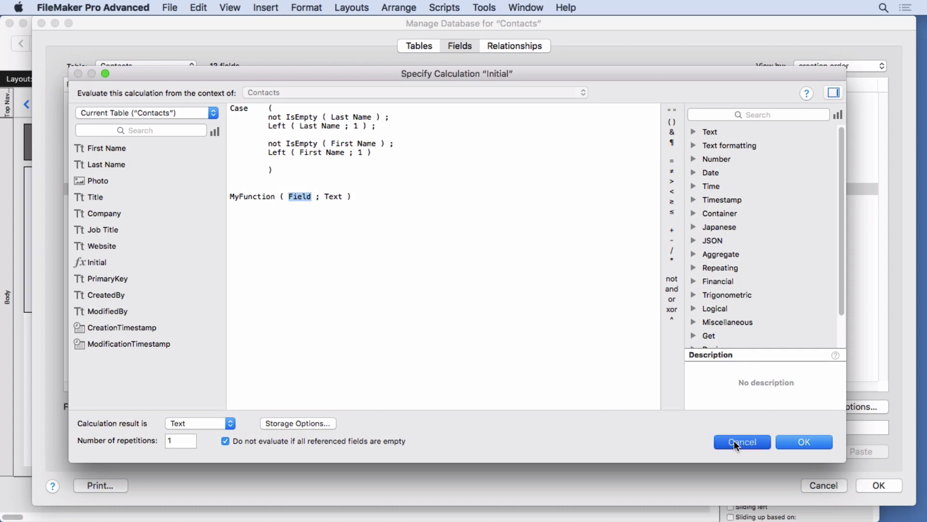
left_click(827, 485)
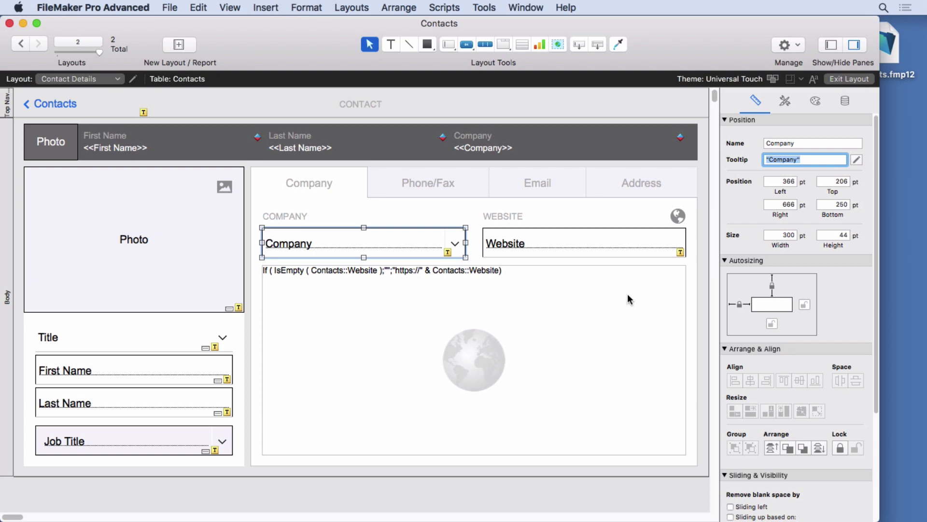
Step: Create a custom menu based on the standard Edit menu
left_click(484, 8)
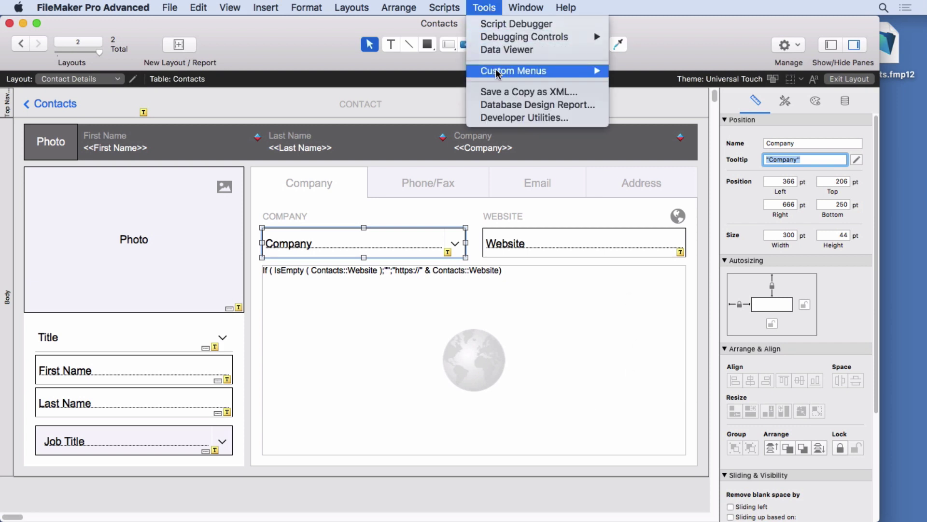
mouse_move(497, 73)
left_click(633, 90)
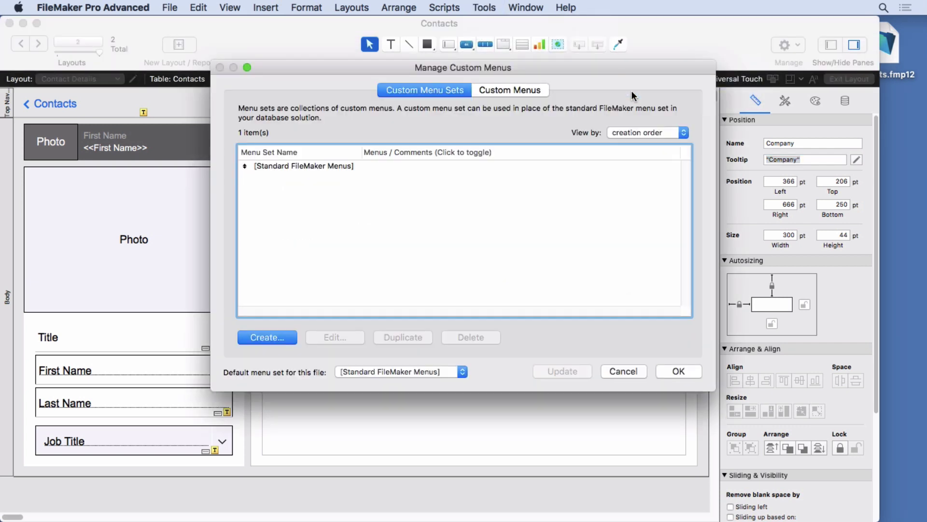
left_click(500, 92)
left_click(280, 337)
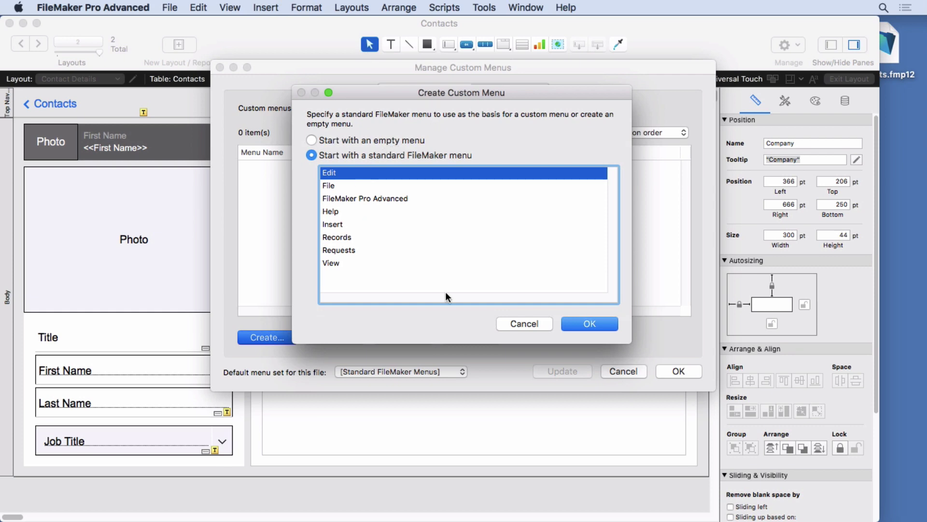
left_click(579, 324)
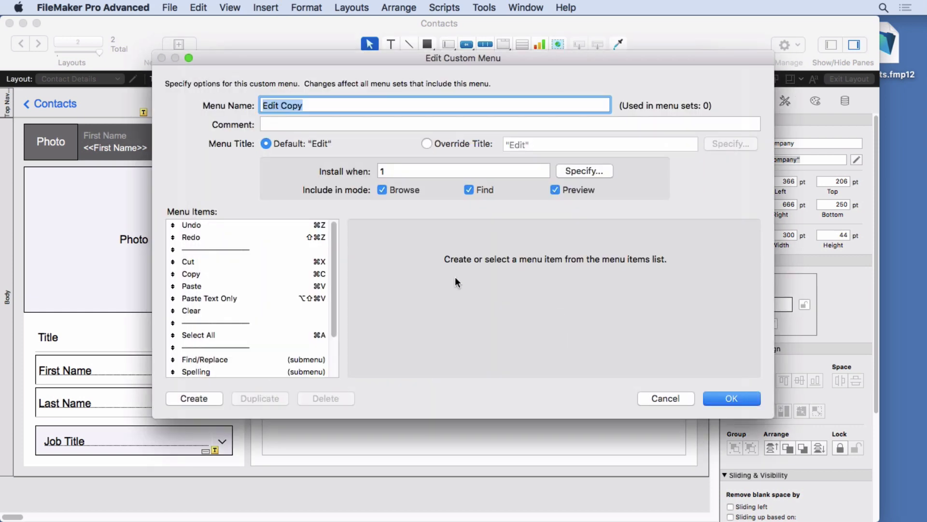
Step: Override the Undo menu item's name and examine the calculation editor for that name
left_click(206, 226)
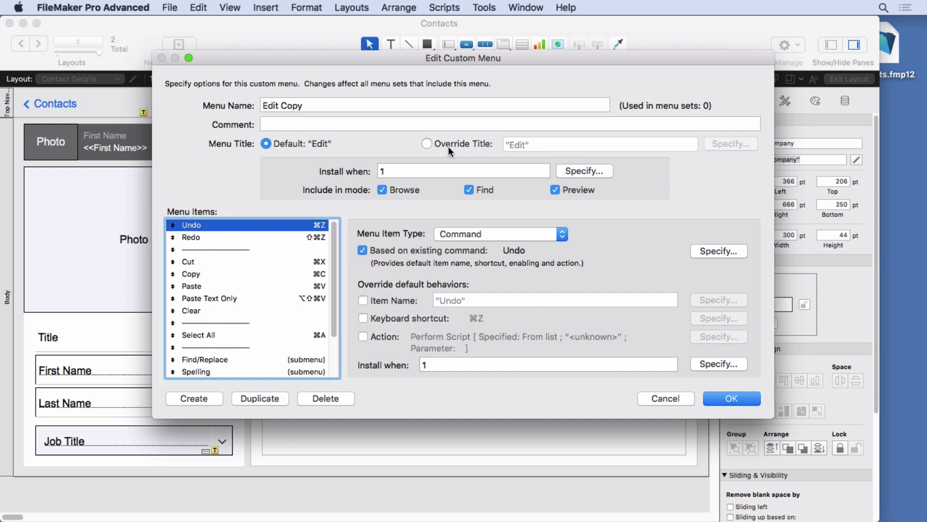
left_click(398, 297)
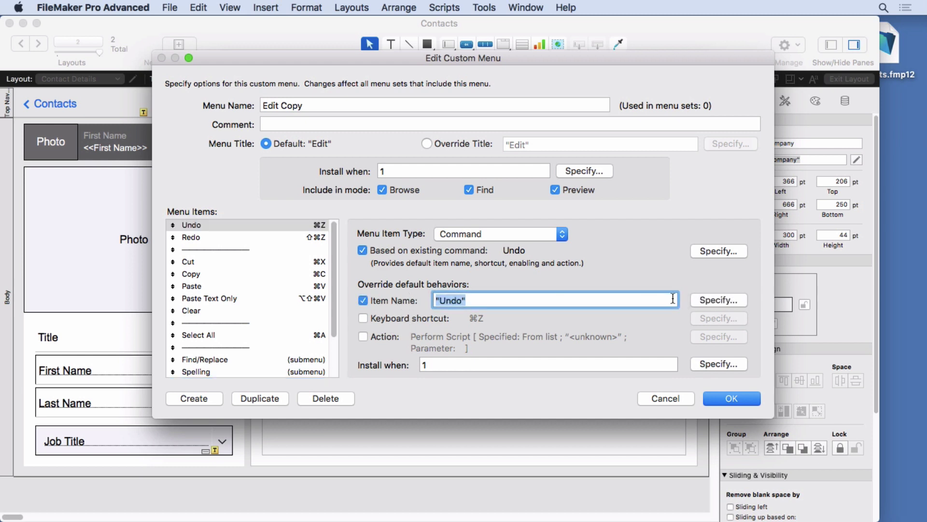
left_click(713, 301)
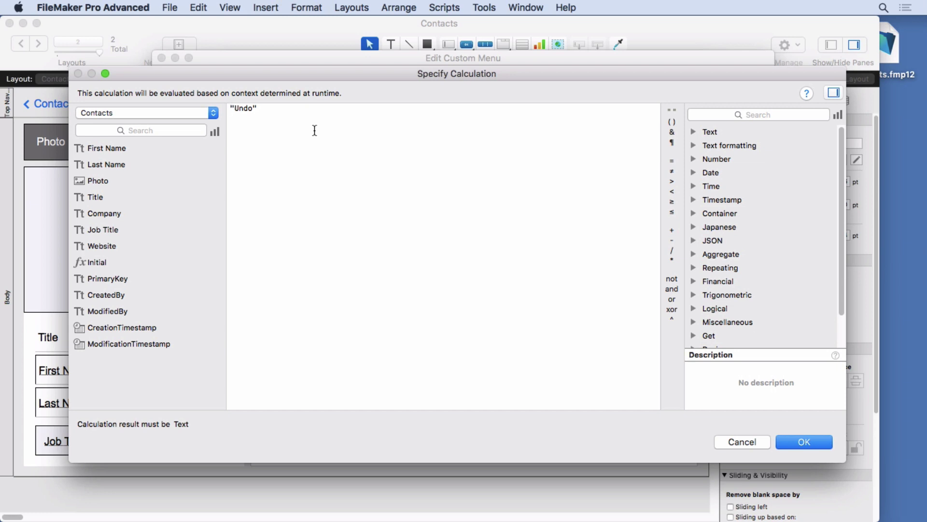
left_click(742, 439)
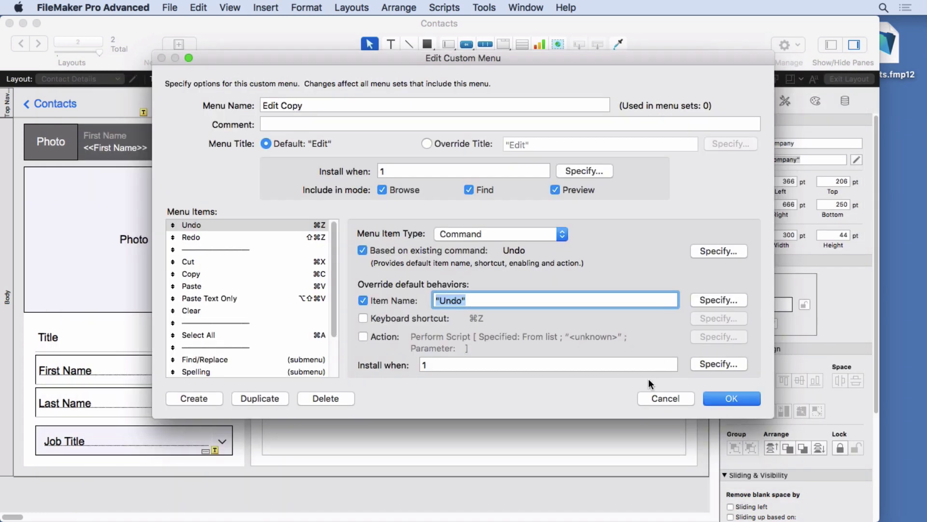
Step: Discard the new custom menu and close the custom menu management without saving
left_click(664, 398)
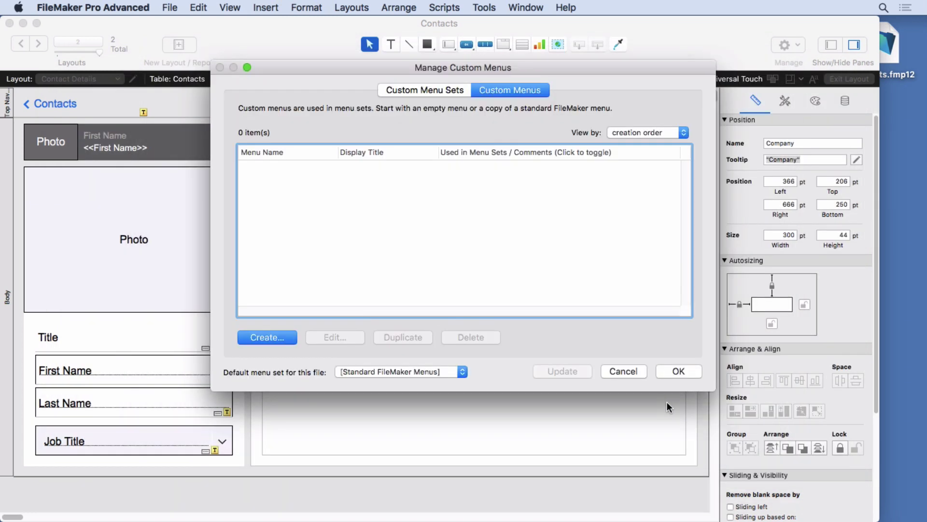
left_click(625, 371)
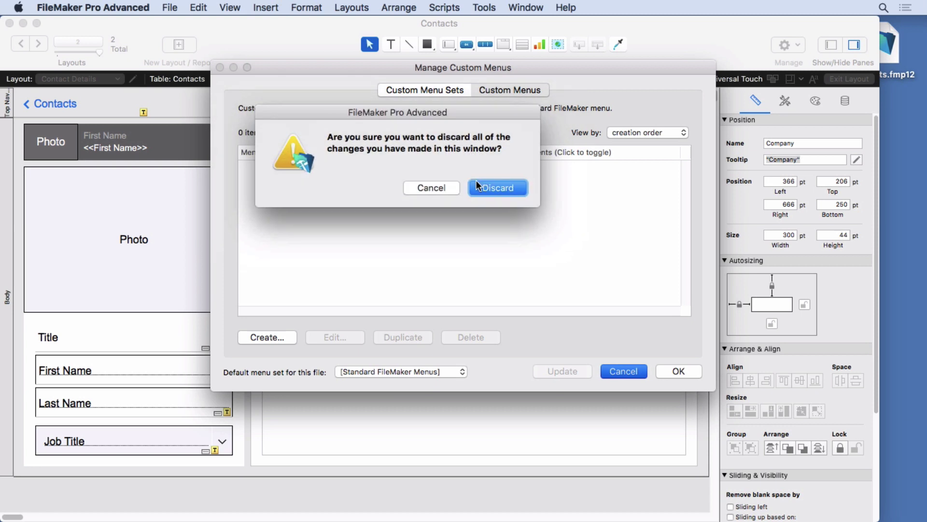
left_click(479, 182)
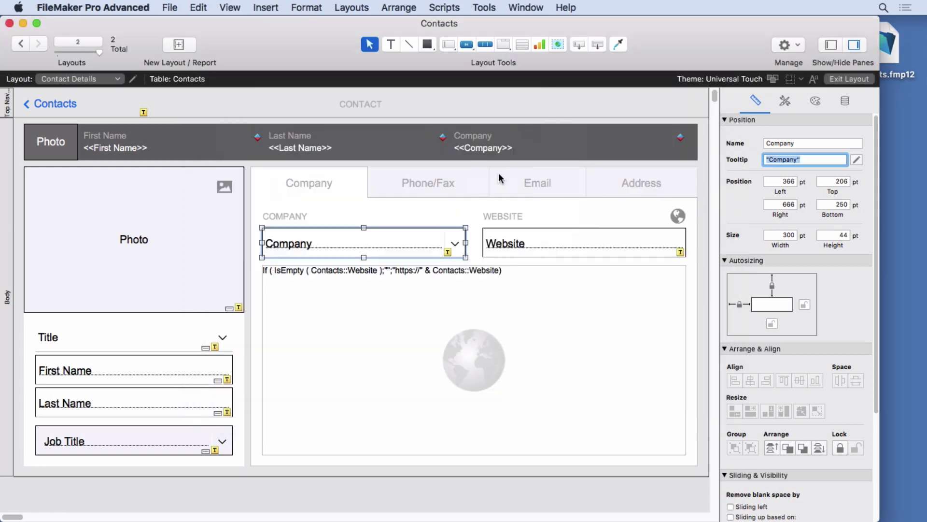
Step: Open the Data Viewer, enlarge its window and show the watched expressions
left_click(484, 7)
left_click(488, 50)
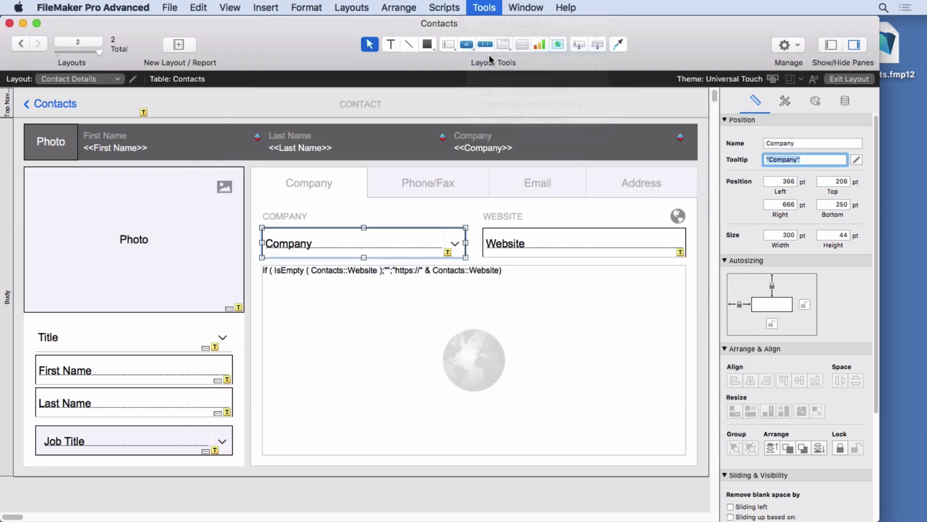
left_click_drag(410, 292, 387, 121)
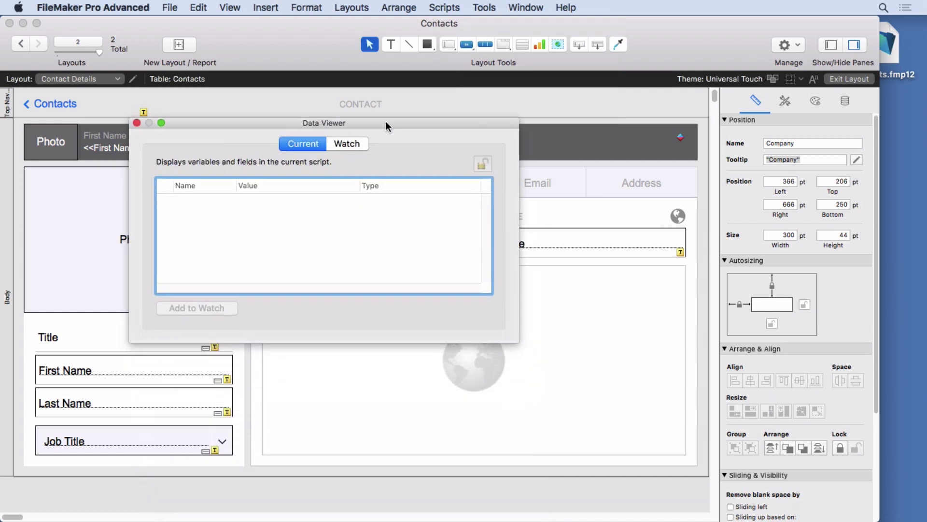
left_click_drag(514, 335, 724, 434)
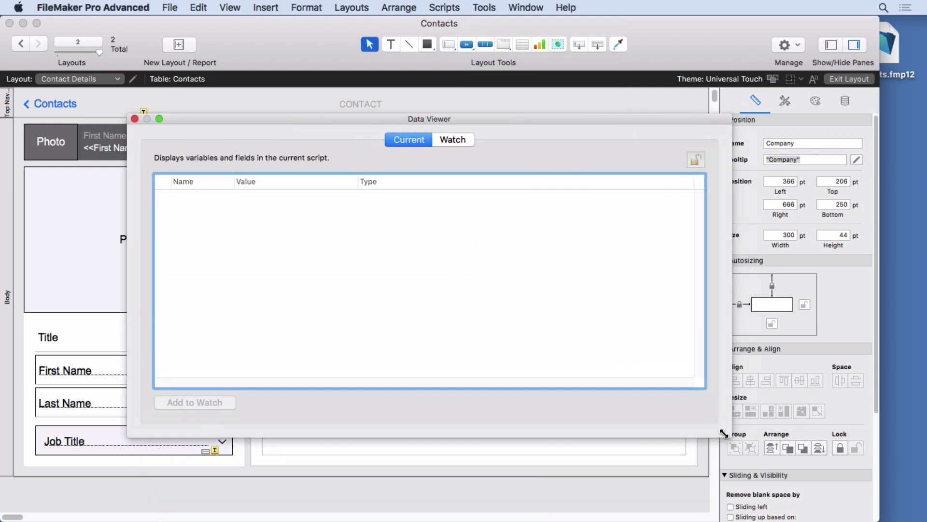
left_click(445, 141)
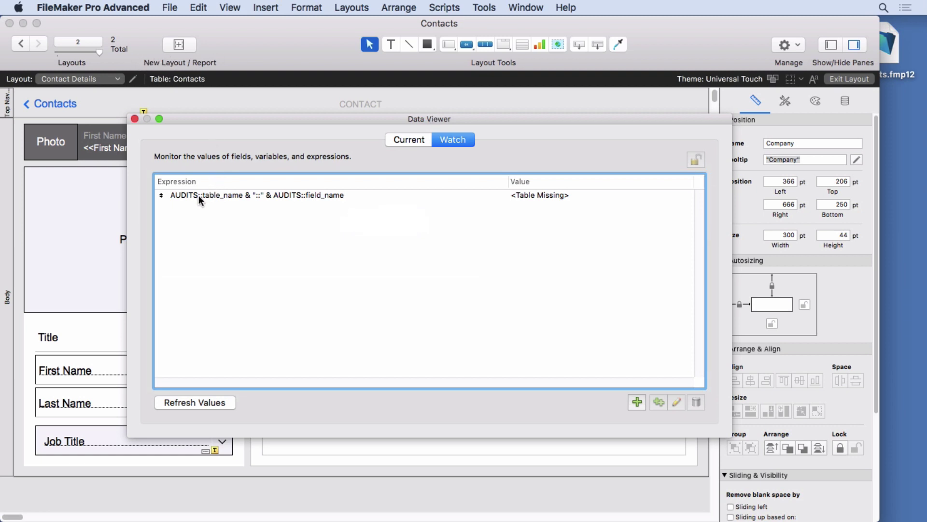
Step: Replace the watched AUDITS expression with Left(Contacts::First Name; 1) and monitor it
left_click(269, 195)
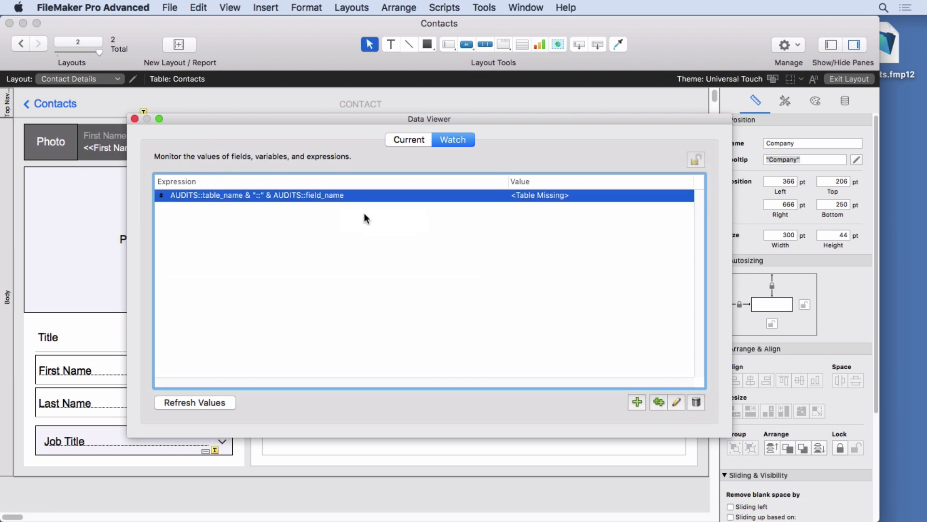
left_click(675, 401)
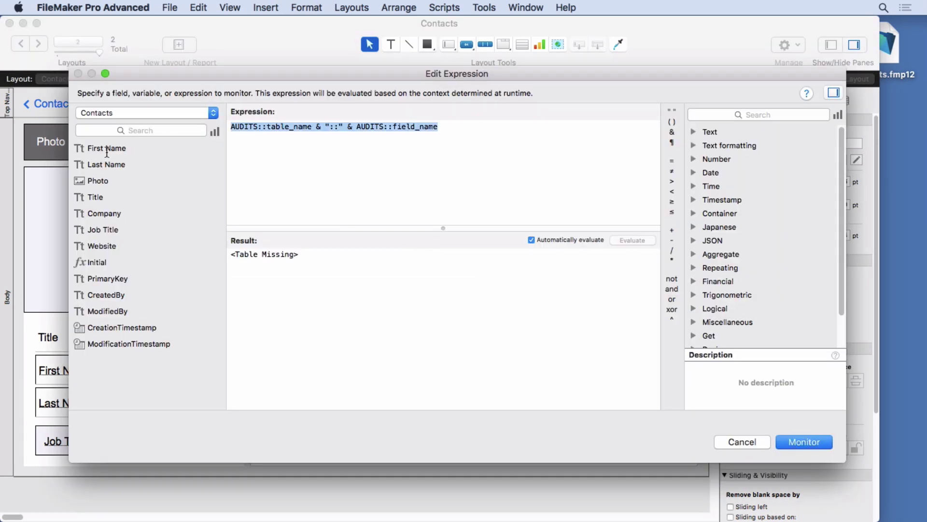
type("left(")
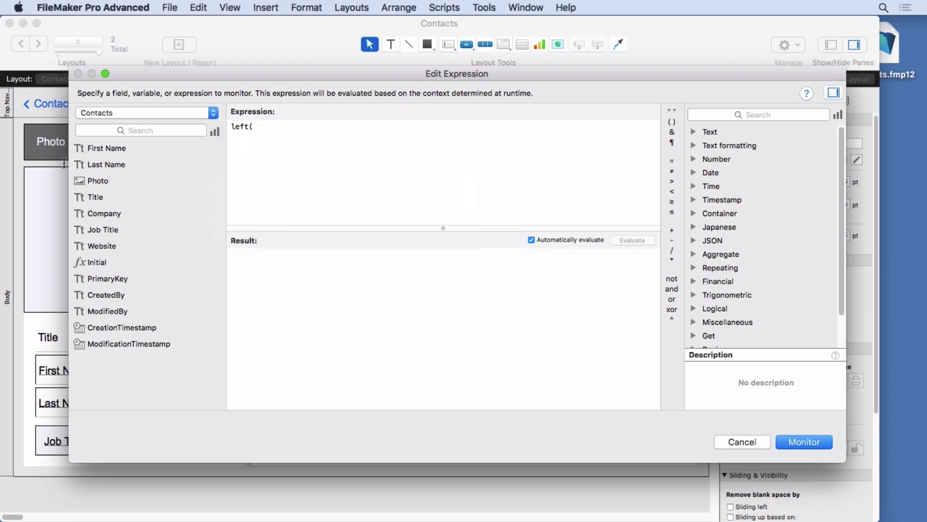
double_click(96, 148)
type("; ")
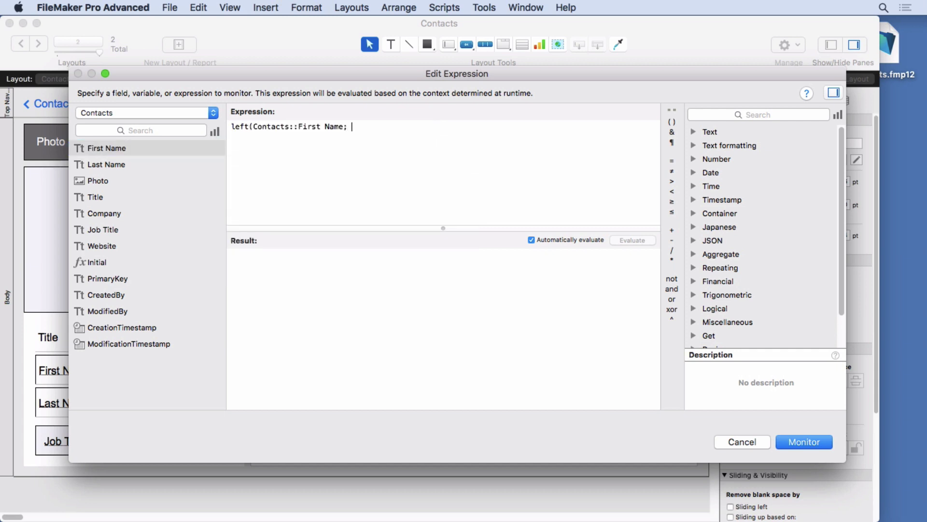
type("1)")
left_click(787, 441)
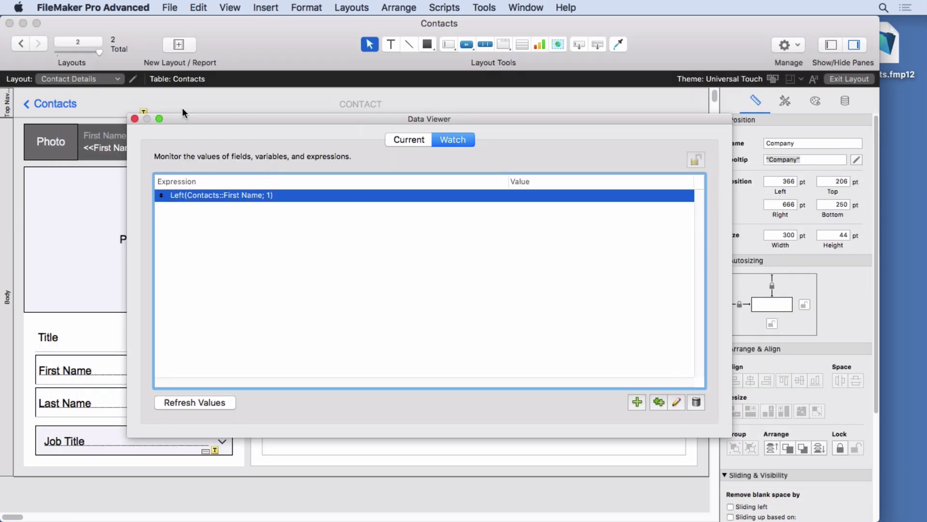
Step: Move the Data Viewer clear of the contact header and switch the Contact Details layout to Browse mode
left_click_drag(206, 118, 205, 184)
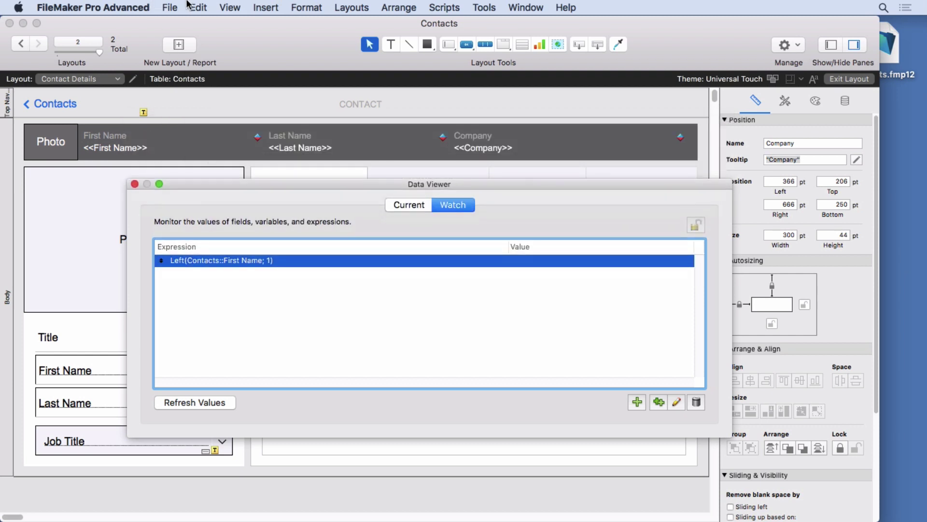
left_click(230, 7)
key("super+b")
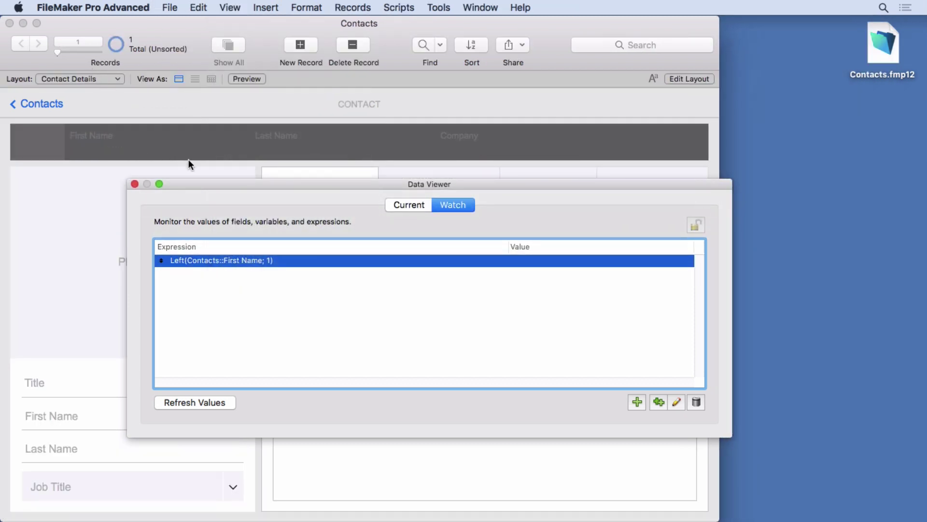
Step: Move the Data Viewer lower to uncover the contact details, then add a new contact record and return to the contact list
left_click_drag(220, 184, 236, 223)
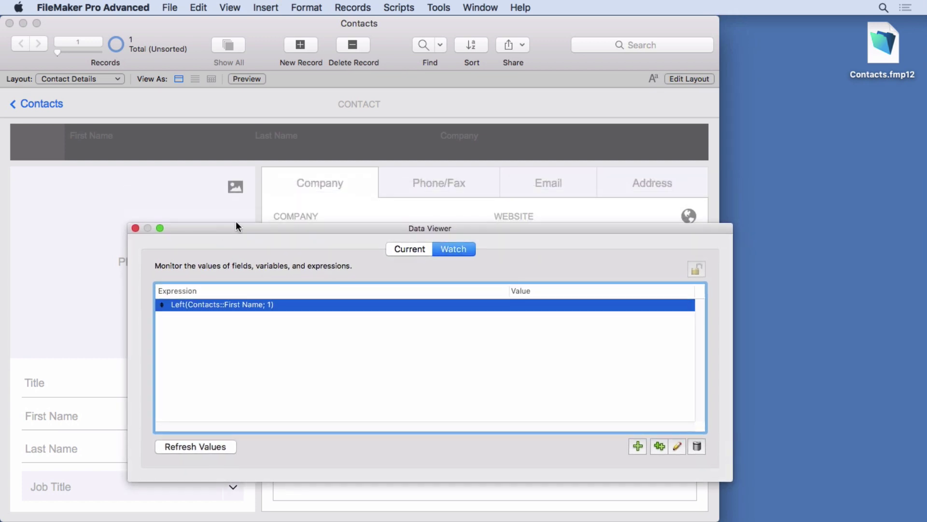
left_click(128, 190)
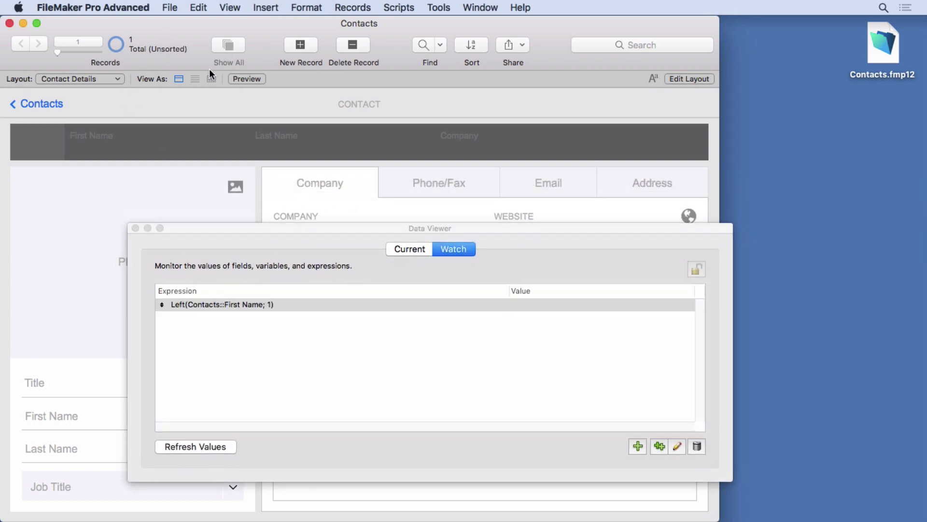
left_click(299, 45)
key("Tab")
key("Tab")
left_click(270, 131)
left_click(48, 105)
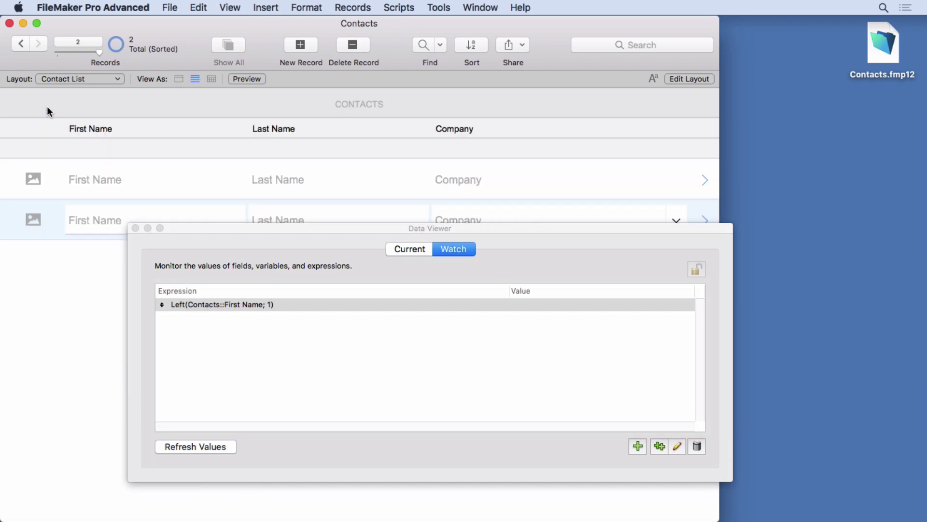
Step: Enter the first and last name of the first contact in the list
left_click(102, 184)
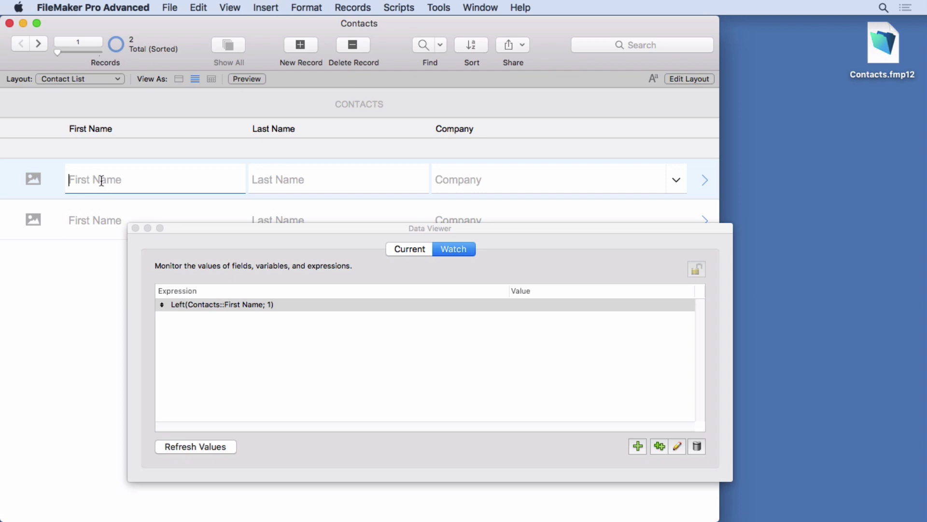
type("John")
key("Tab")
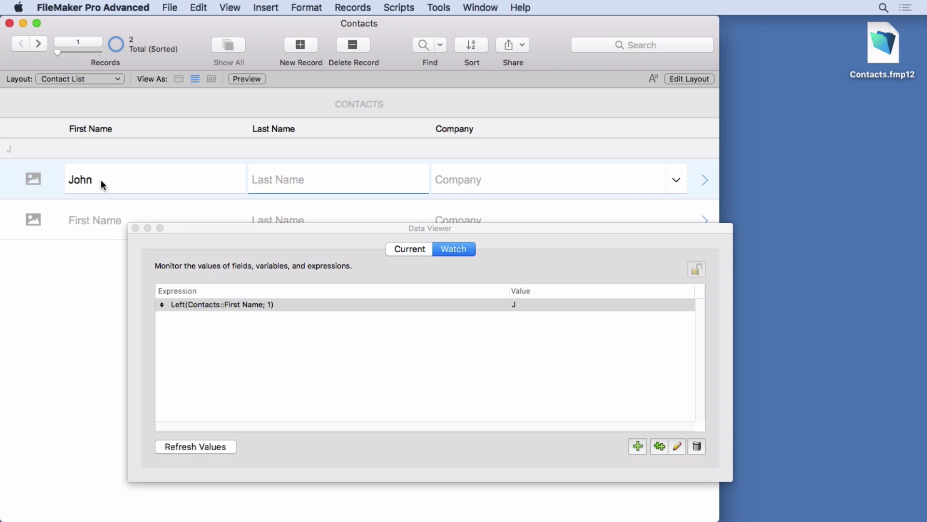
type("Osborne")
Step: Enter a first name for the other, still empty contact record
left_click(83, 219)
type("Aida")
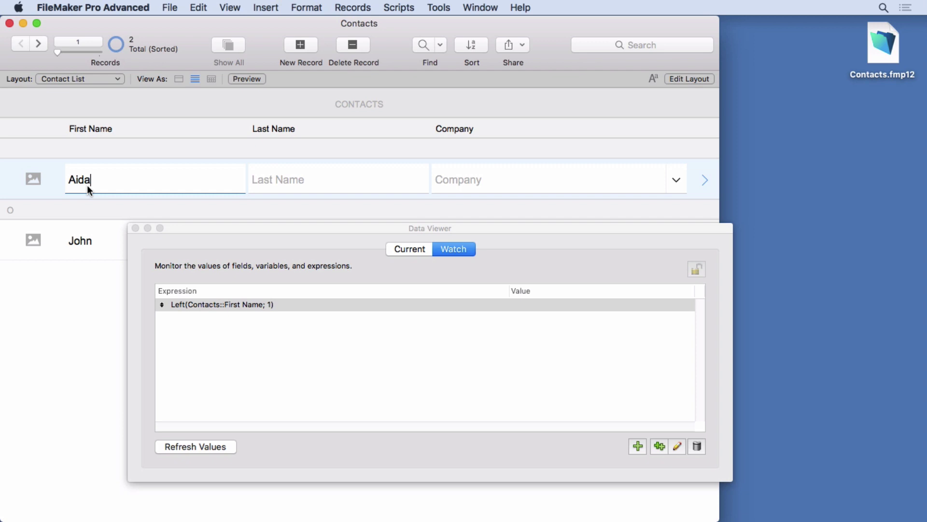
key("Tab")
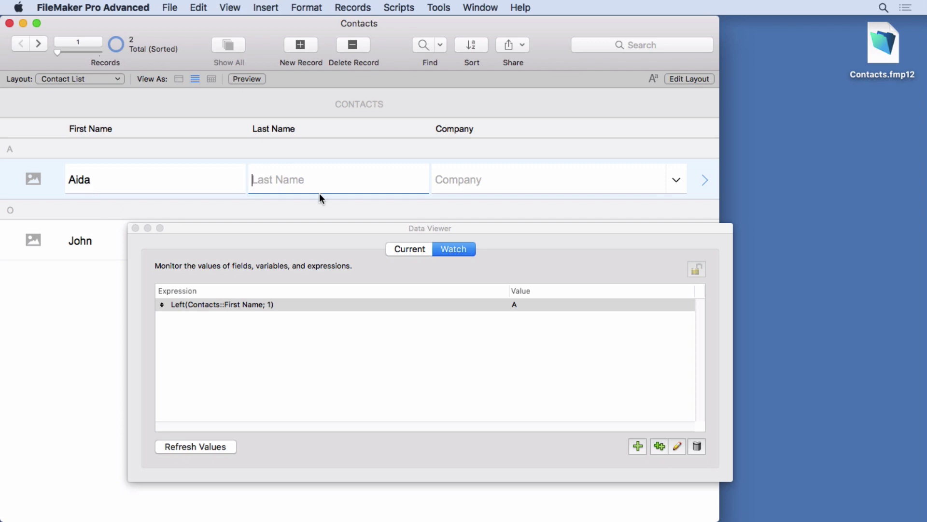
Step: Compare the watched expression's value on each of the two contact records and close the Data Viewer
left_click(65, 253)
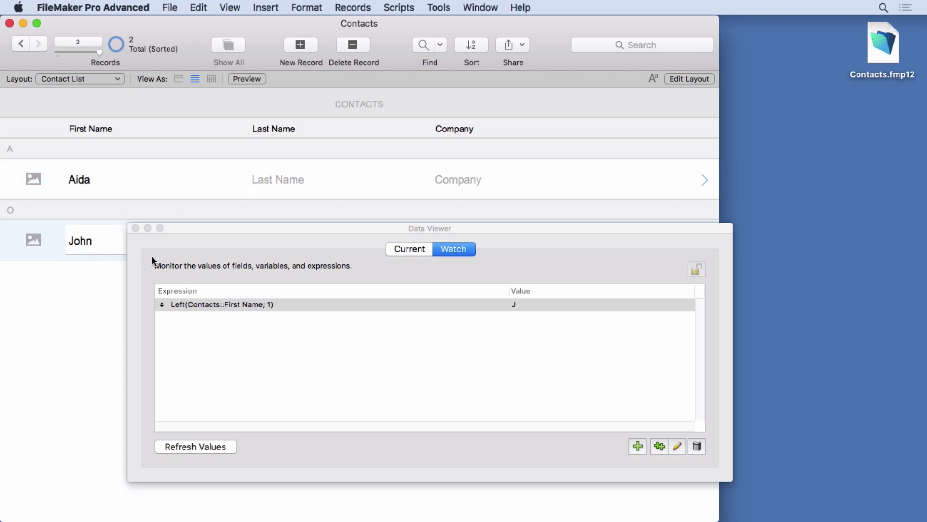
left_click(65, 192)
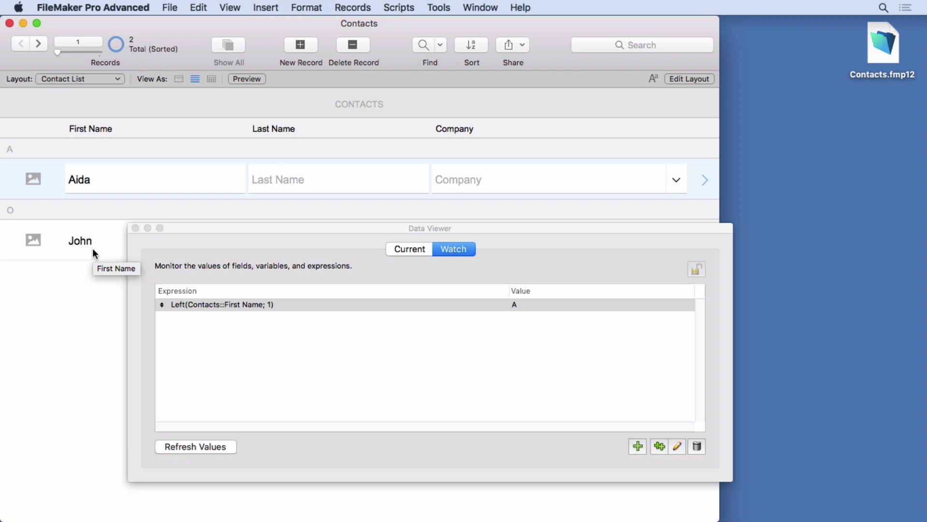
left_click(135, 228)
Step: Open the advanced security settings for the Contacts file and start a new privilege set
left_click(169, 8)
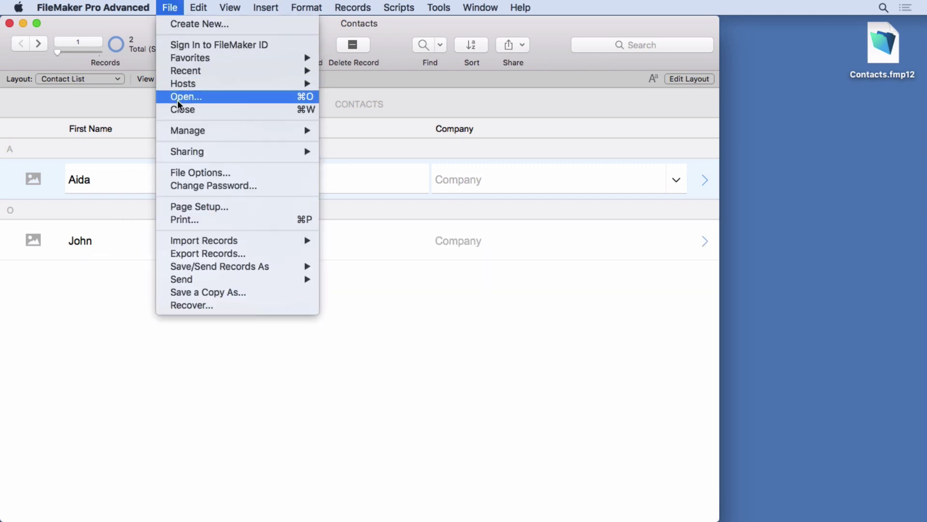
mouse_move(187, 130)
left_click(326, 141)
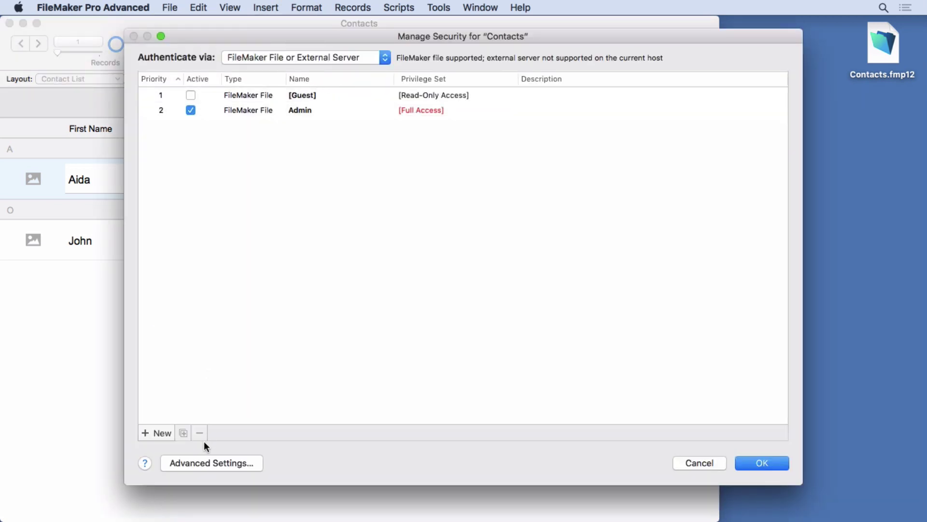
left_click(198, 464)
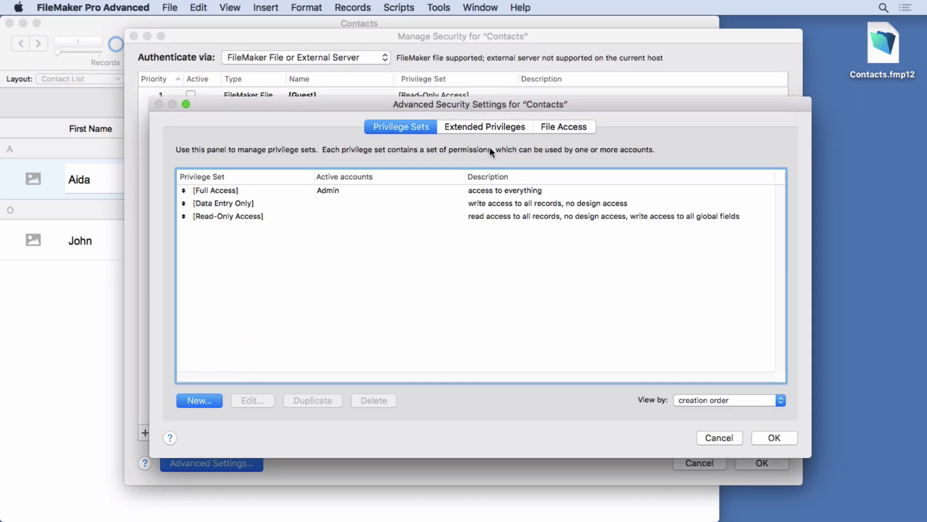
left_click(208, 397)
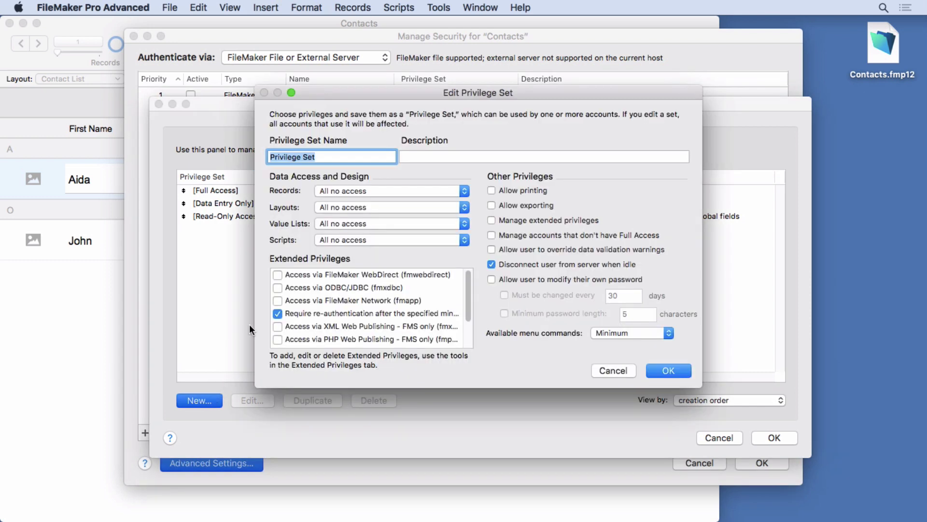
Step: Open custom record privileges for the Contacts table and examine its View, Create and Delete options
left_click(331, 190)
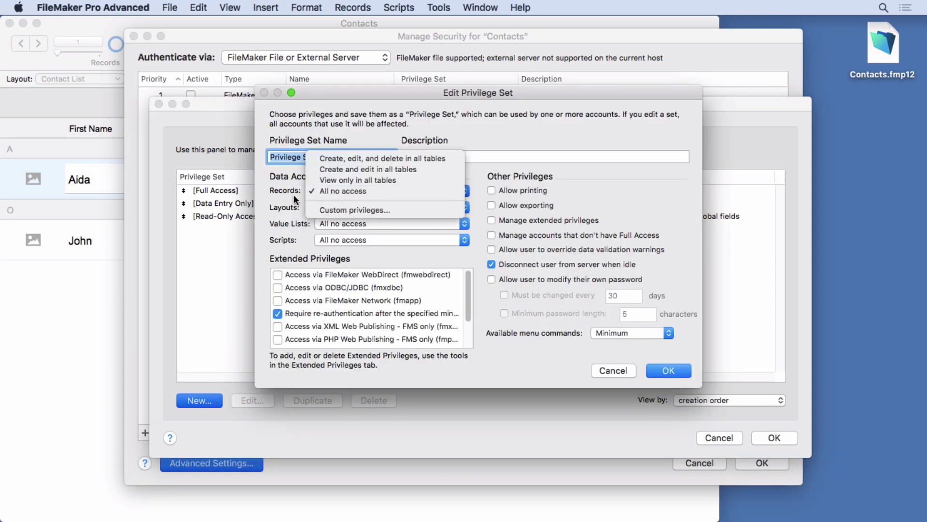
left_click(343, 212)
left_click(273, 132)
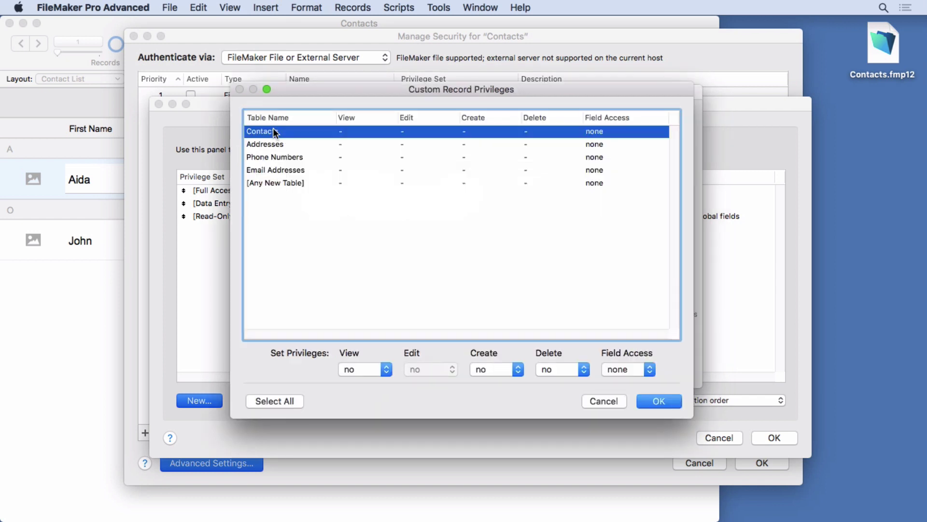
left_click(362, 372)
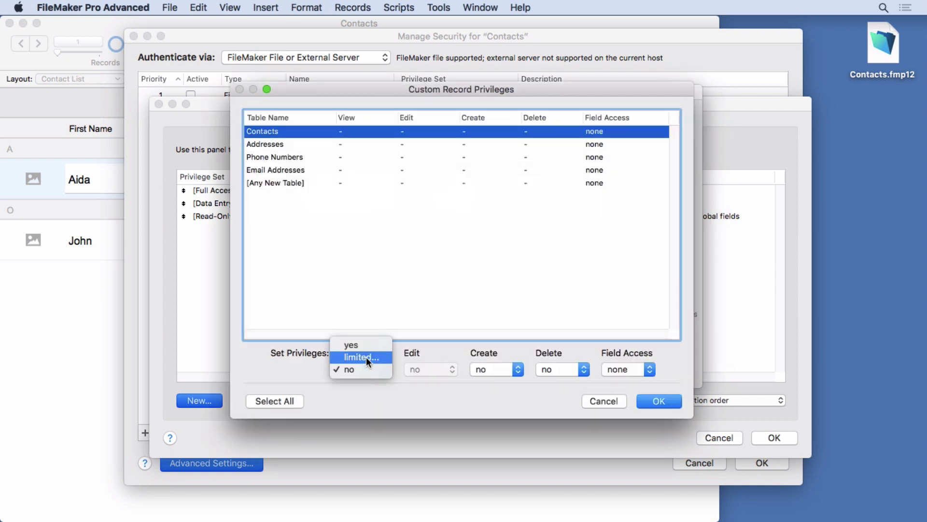
left_click(366, 357)
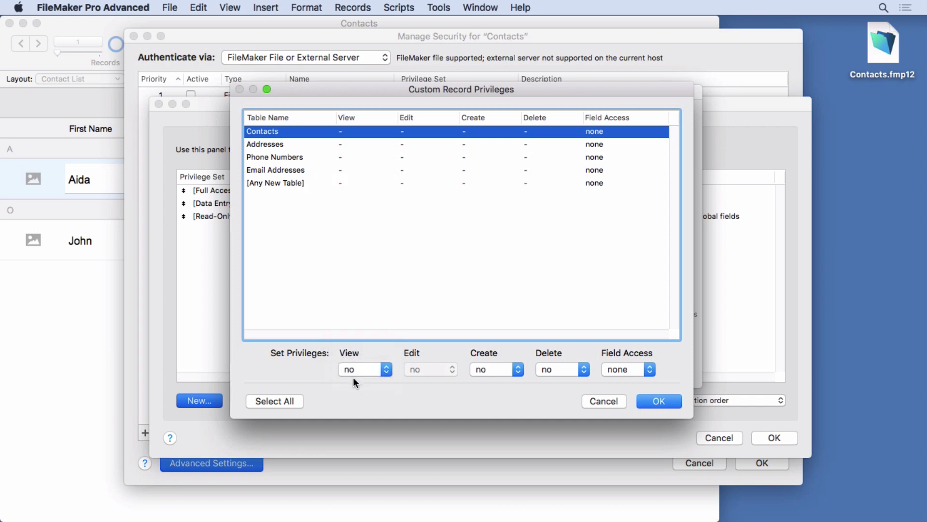
left_click(486, 369)
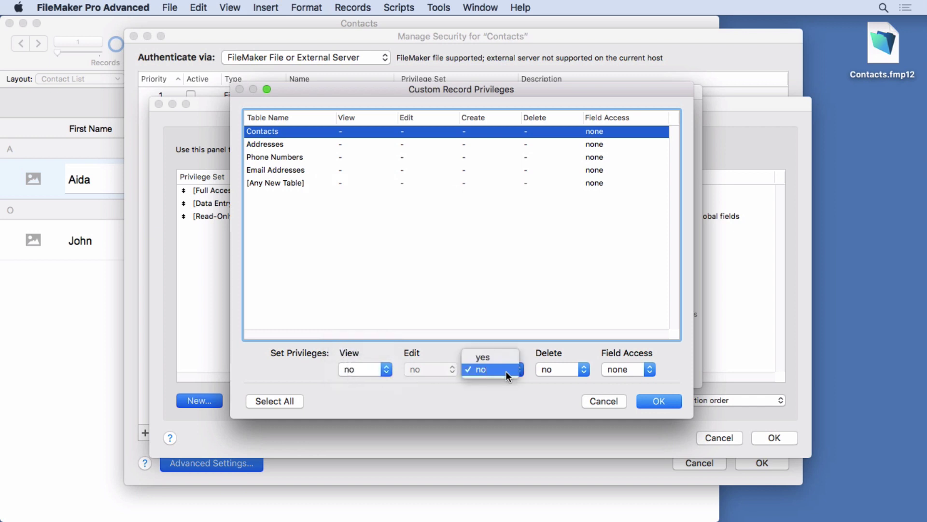
left_click(504, 370)
left_click(547, 372)
left_click(546, 370)
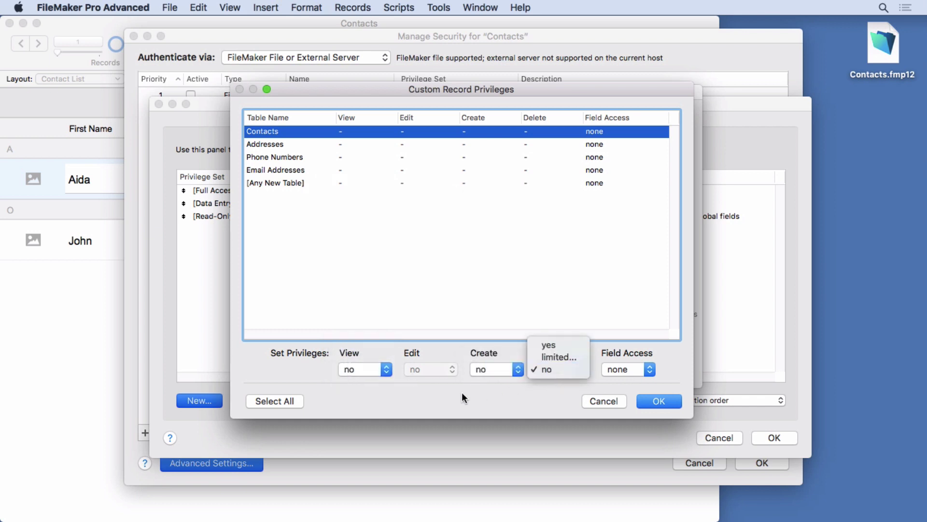
Step: Set the Contacts table's View privilege to yes and open the calculation for limited Edit access
left_click(348, 368)
left_click(352, 346)
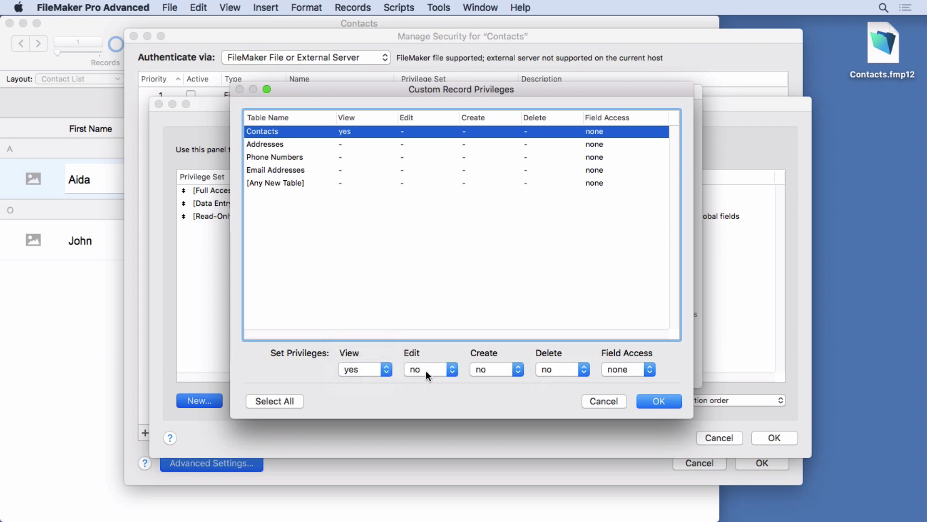
left_click(426, 369)
left_click(427, 357)
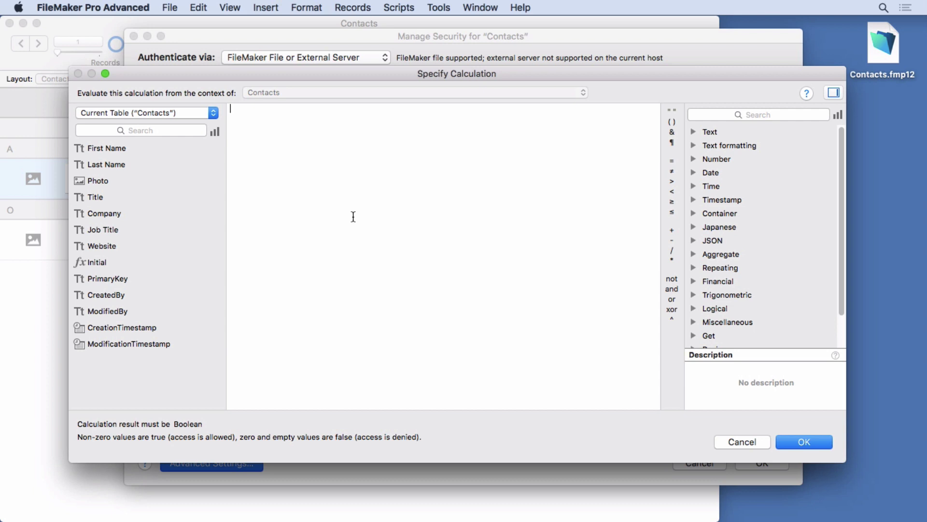
Step: Cancel the Edit access calculation and discard the new privilege set, closing the security settings without saving
left_click(742, 441)
left_click(646, 401)
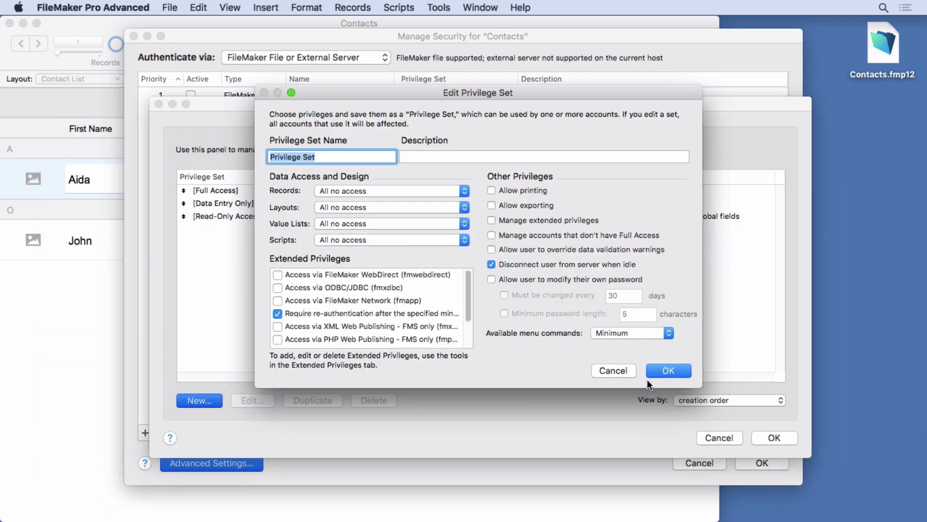
left_click(626, 372)
left_click(717, 437)
left_click(697, 462)
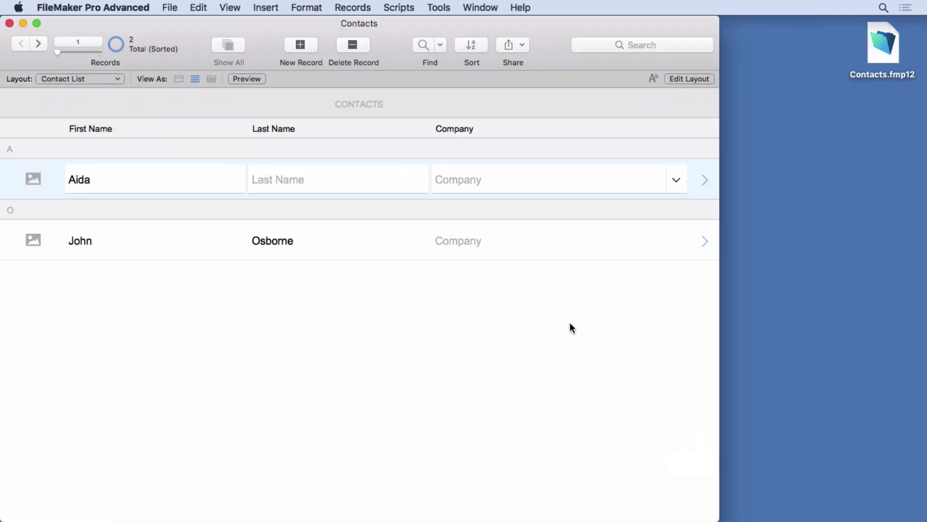